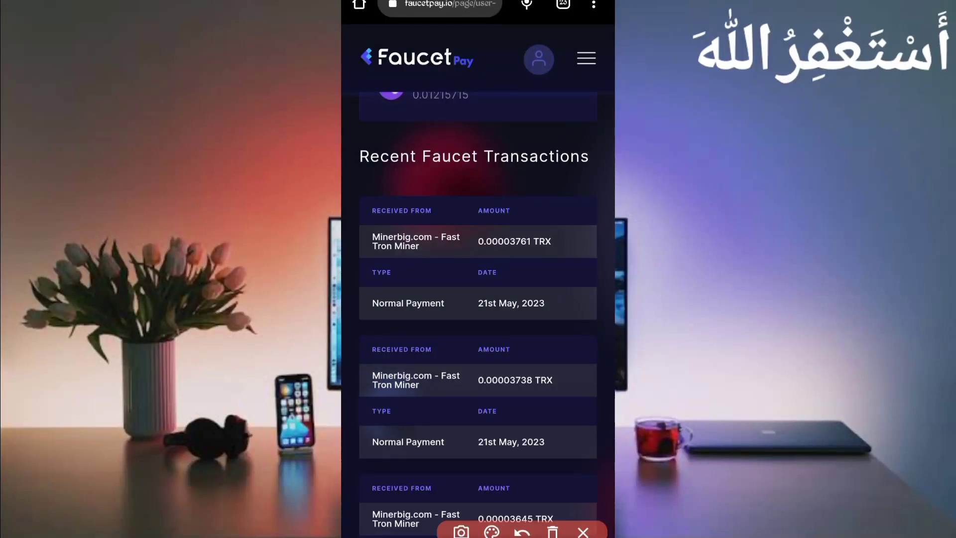
# Step: Circle the FaucetPay payout amounts, clear the marks, then draw an arrow by the second amount
pyautogui.moveTo(450, 223); pyautogui.dragTo(498, 224)
pyautogui.moveTo(465, 294)
pyautogui.mouseDown()
pyautogui.moveTo(491, 290)
pyautogui.moveTo(385, 284)
pyautogui.mouseUp()
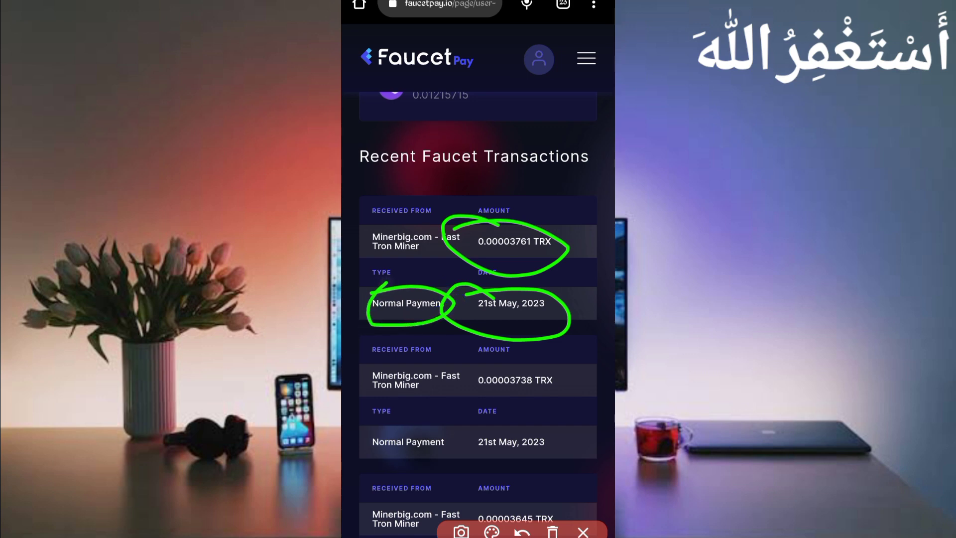
pyautogui.click(552, 531)
pyautogui.moveTo(497, 342); pyautogui.dragTo(434, 192)
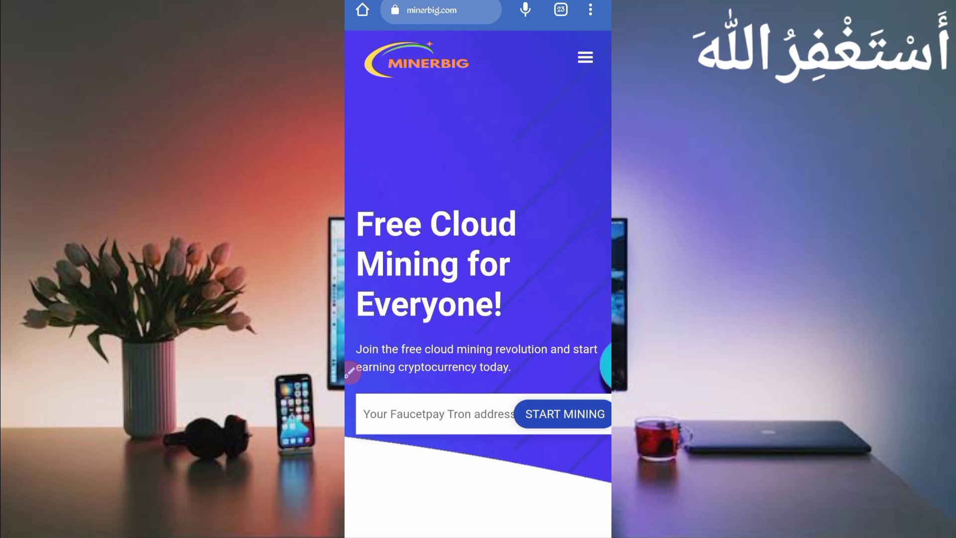
pyautogui.scroll(-3, 478, 299)
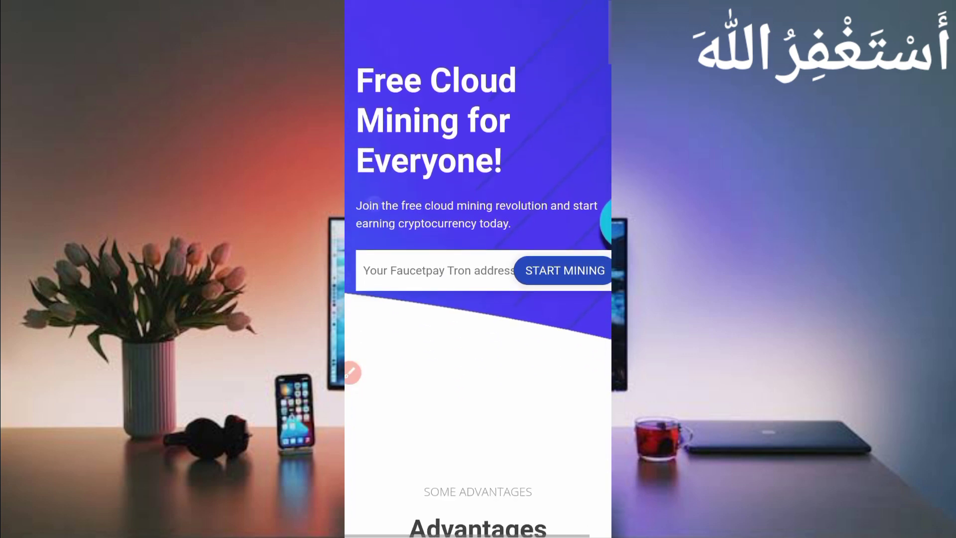
pyautogui.scroll(-5, 405, 374)
pyautogui.scroll(-5, 478, 269)
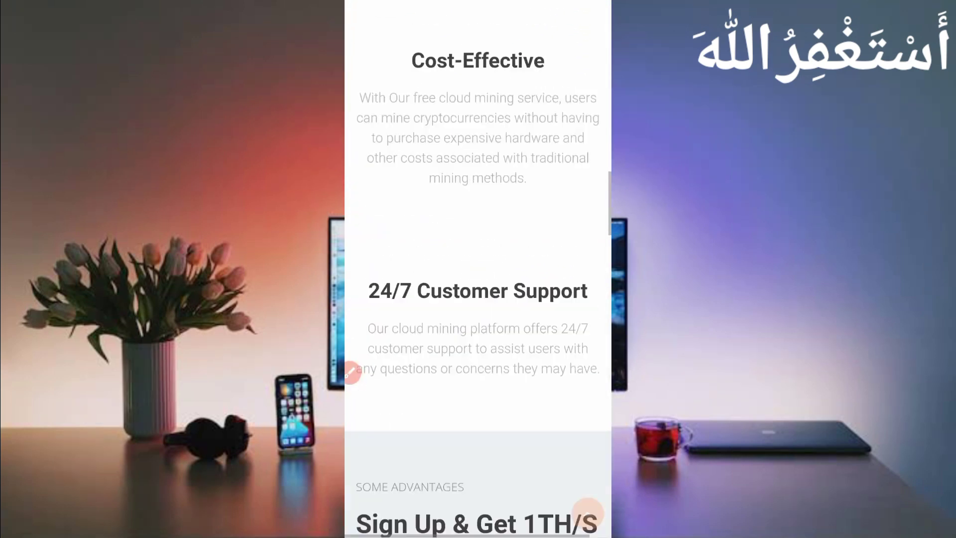
pyautogui.scroll(-5, 478, 270)
pyautogui.scroll(-3, 478, 269)
pyautogui.scroll(-3, 478, 299)
pyautogui.scroll(-5, 478, 299)
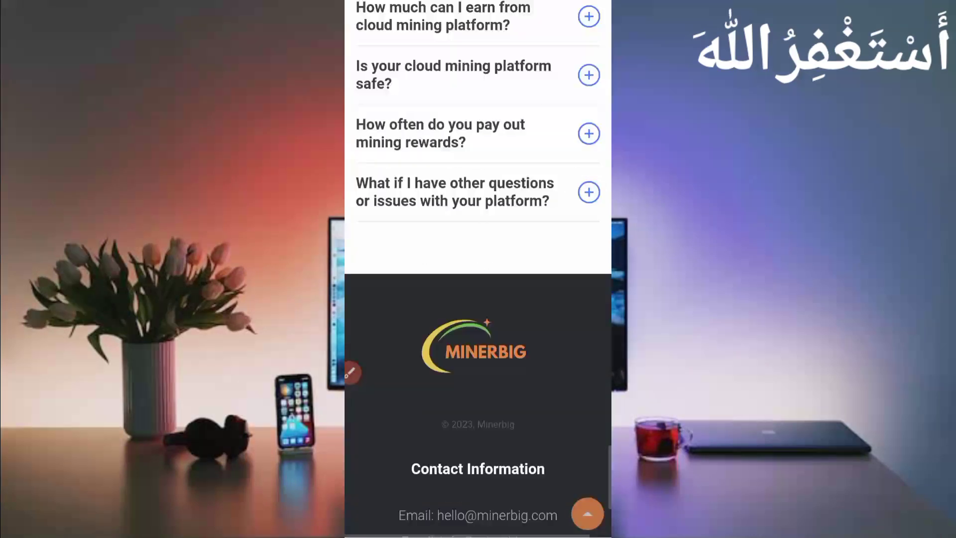
pyautogui.scroll(-3, 478, 299)
pyautogui.scroll(10, 478, 299)
pyautogui.scroll(10, 478, 299)
pyautogui.scroll(5, 478, 298)
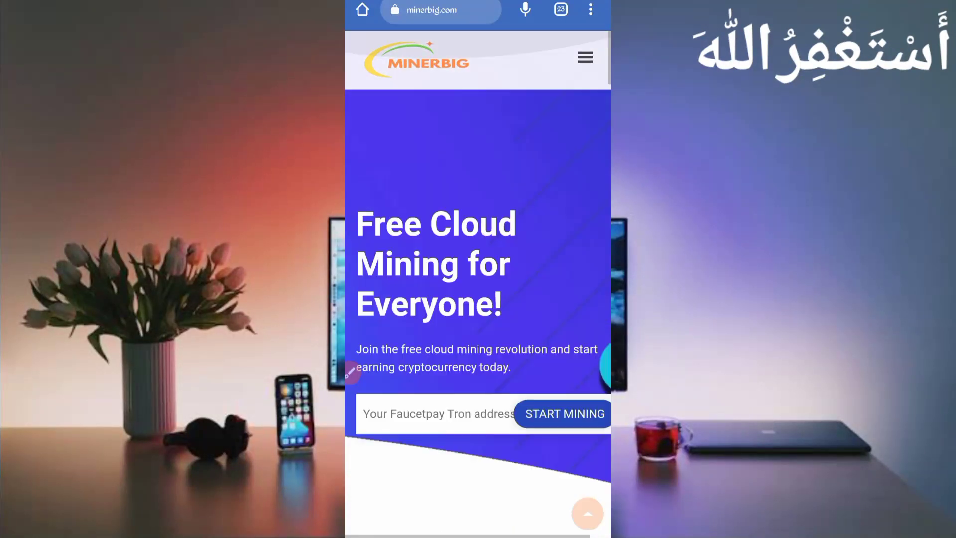
pyautogui.scroll(-1, 376, 185)
pyautogui.scroll(-1, 376, 184)
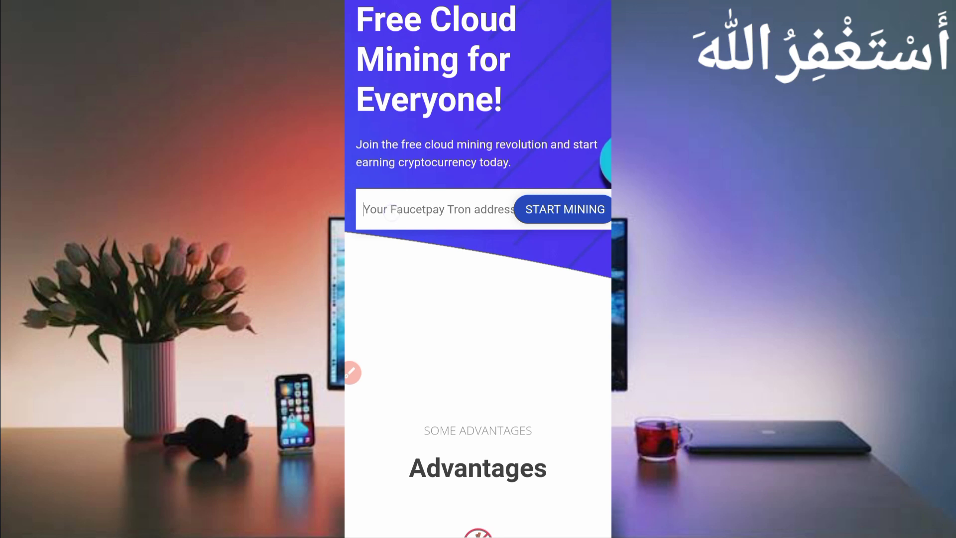
# Step: Fill the FaucetPay Tron address field with the saved wallet suggestion
pyautogui.click(549, 295)
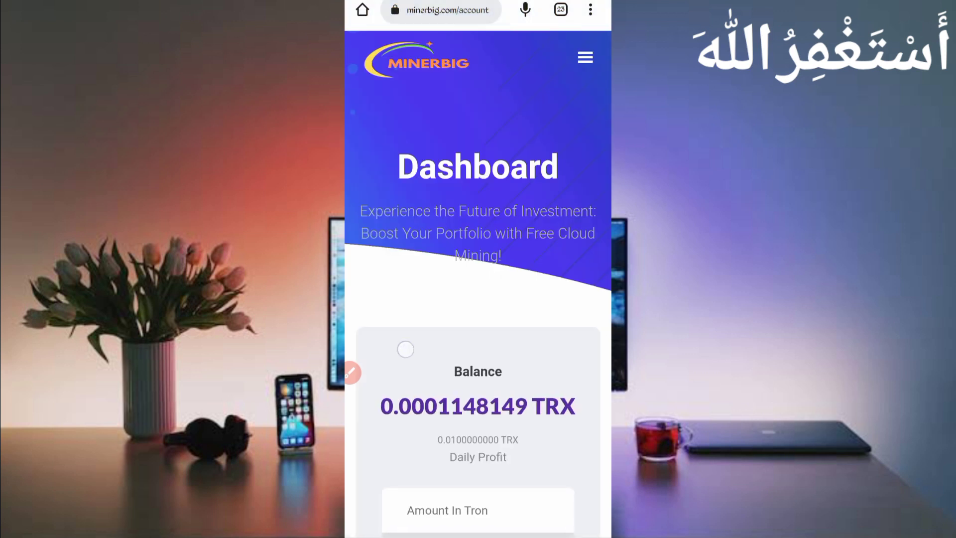
pyautogui.scroll(-2, 406, 348)
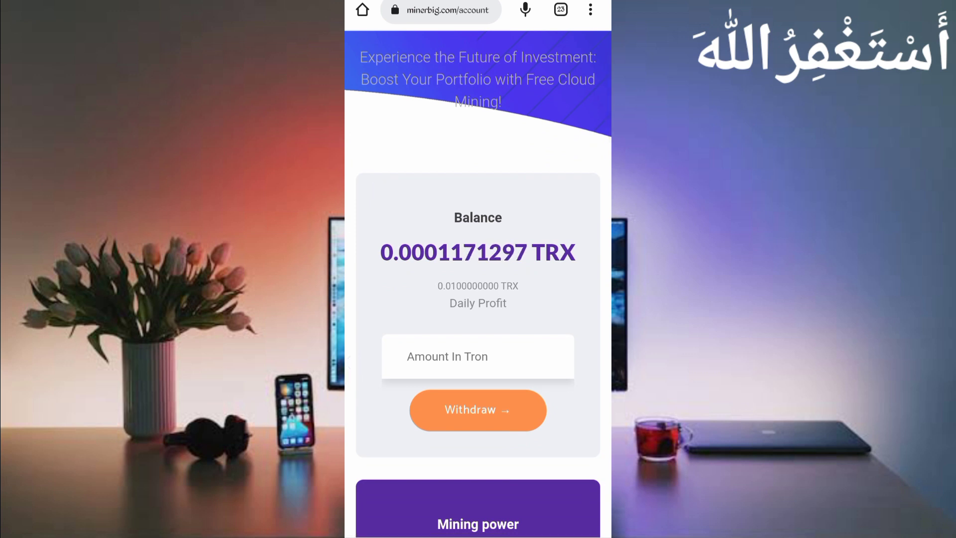
# Step: Mark the ticking TRX balance and its link to daily profit, then clear the annotations
pyautogui.moveTo(380, 226)
pyautogui.mouseDown()
pyautogui.moveTo(448, 217)
pyautogui.moveTo(373, 254)
pyautogui.moveTo(412, 221)
pyautogui.mouseUp()
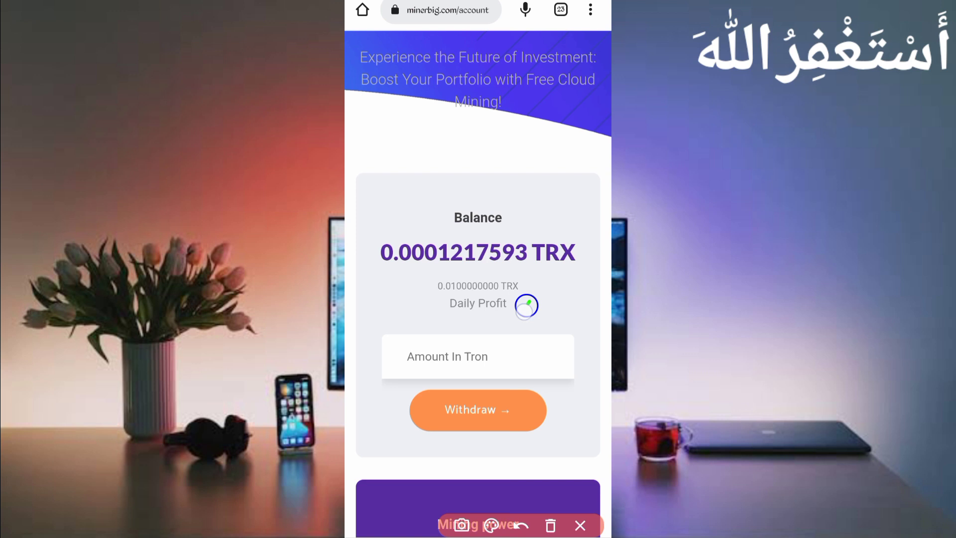
pyautogui.moveTo(531, 301)
pyautogui.mouseDown()
pyautogui.moveTo(517, 359)
pyautogui.moveTo(458, 213)
pyautogui.mouseUp()
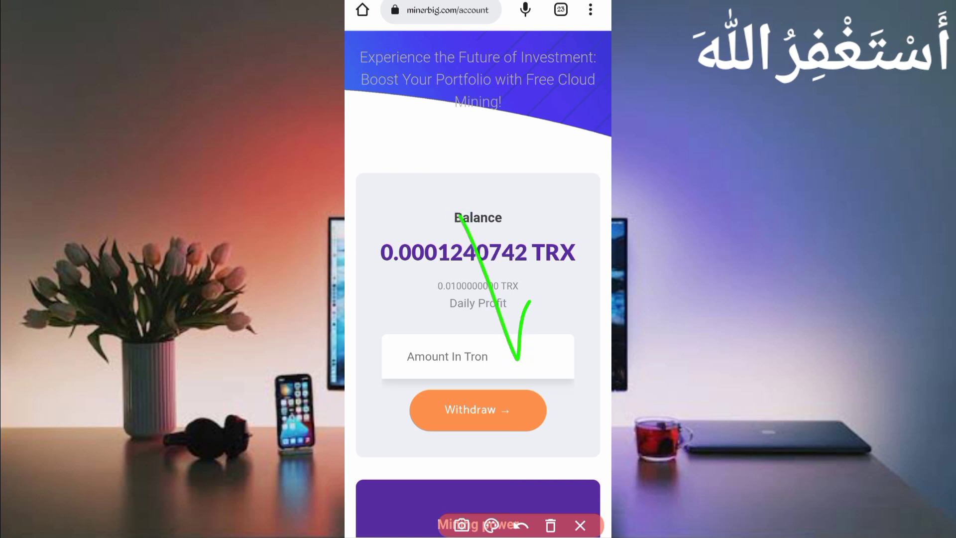
pyautogui.click(551, 525)
pyautogui.click(580, 525)
pyautogui.scroll(-5, 440, 446)
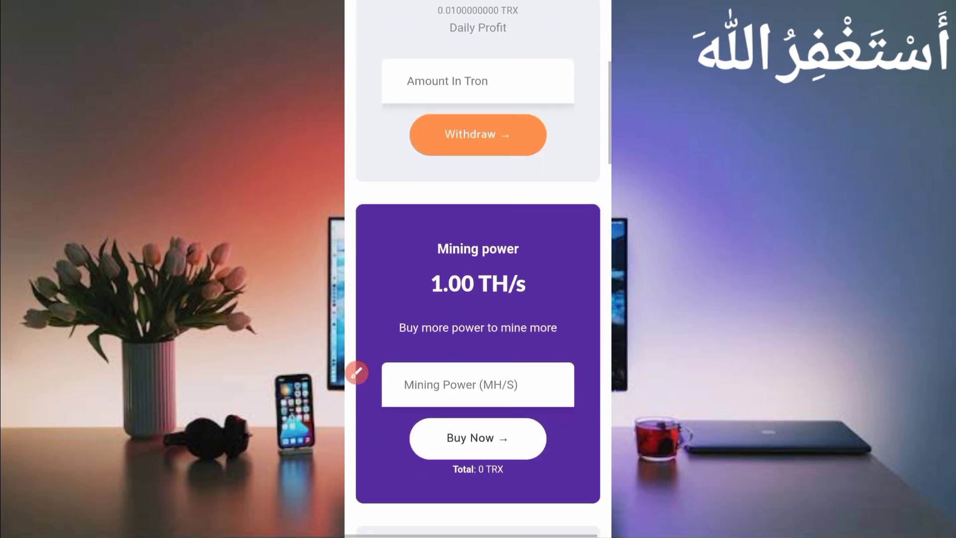
pyautogui.scroll(-5, 376, 291)
pyautogui.scroll(-3, 389, 305)
pyautogui.scroll(-10, 389, 306)
pyautogui.scroll(-5, 388, 306)
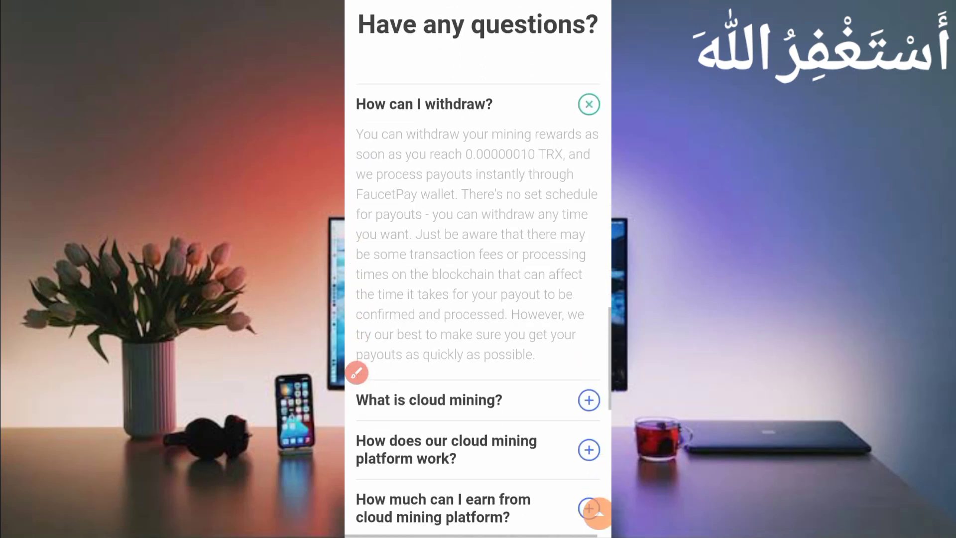
pyautogui.scroll(5, 478, 299)
pyautogui.scroll(10, 479, 299)
pyautogui.scroll(5, 478, 299)
# Step: Go to Withdrawals History from the site menu and show the open browser tabs
pyautogui.click(585, 57)
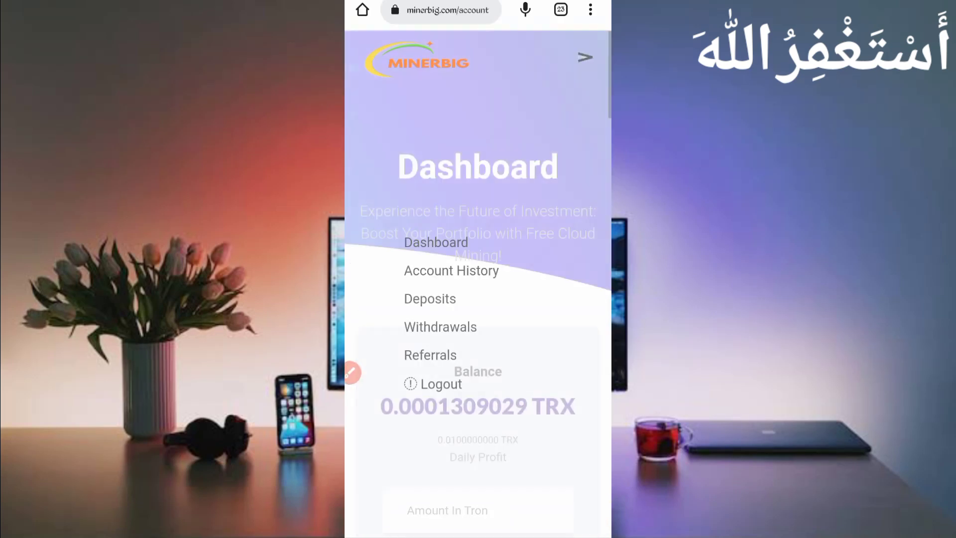
pyautogui.click(425, 327)
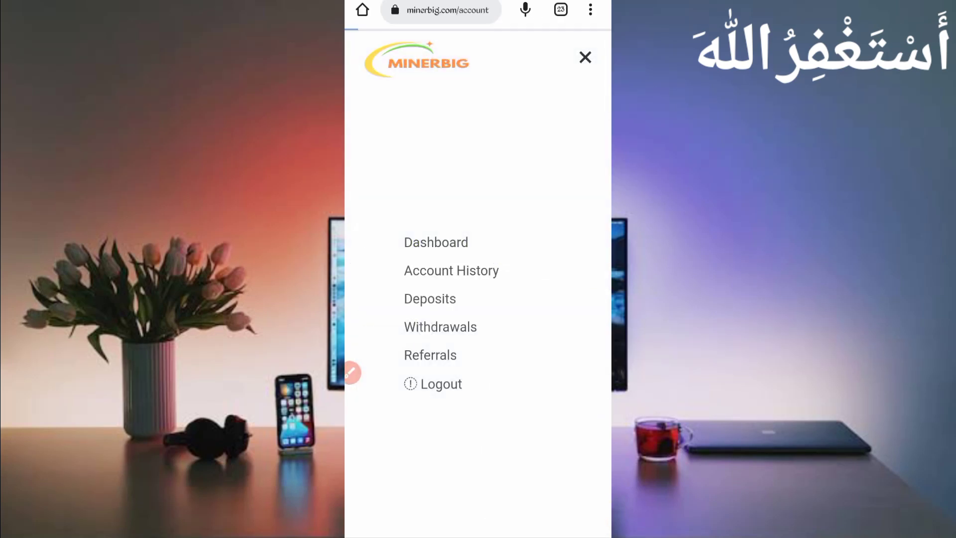
pyautogui.scroll(-5, 400, 324)
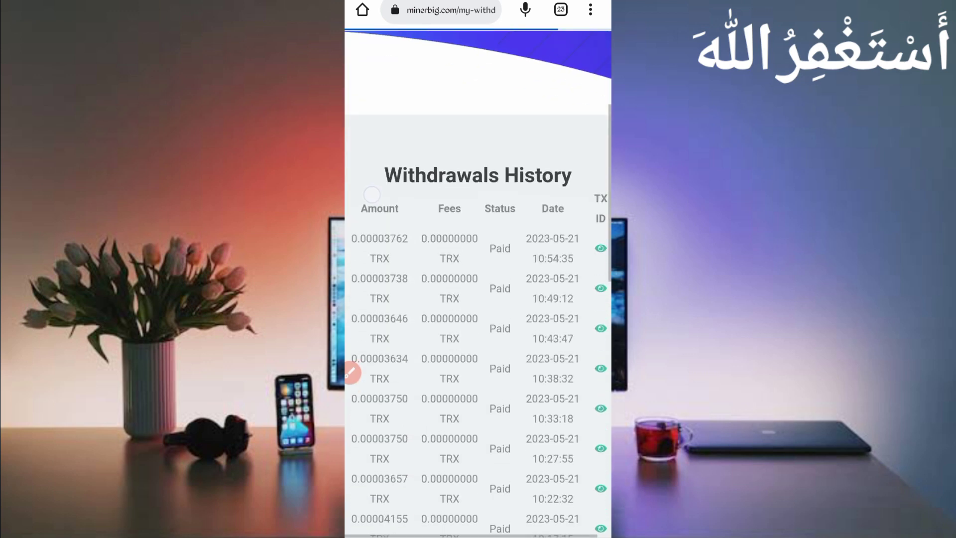
pyautogui.scroll(-1, 381, 401)
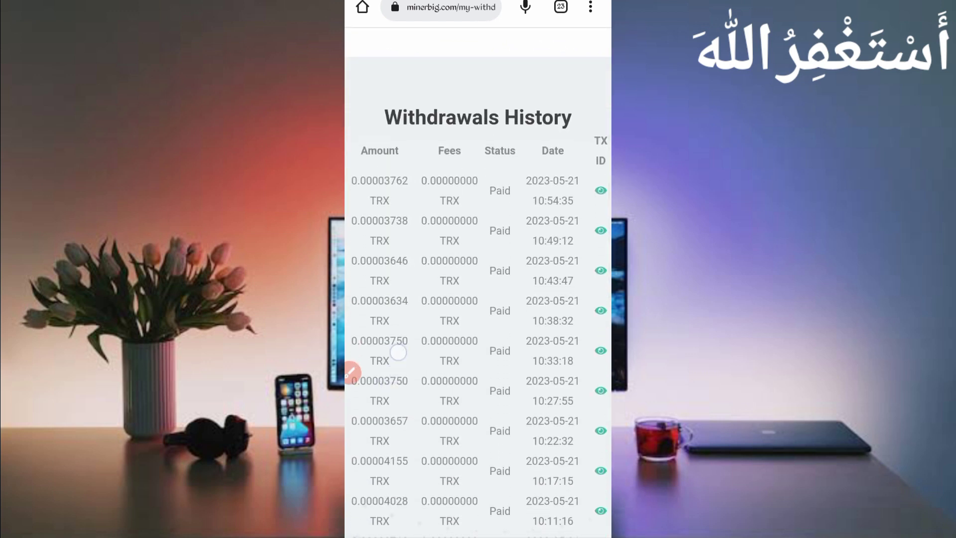
pyautogui.scroll(-4, 388, 388)
pyautogui.scroll(-3, 396, 316)
pyautogui.scroll(10, 478, 284)
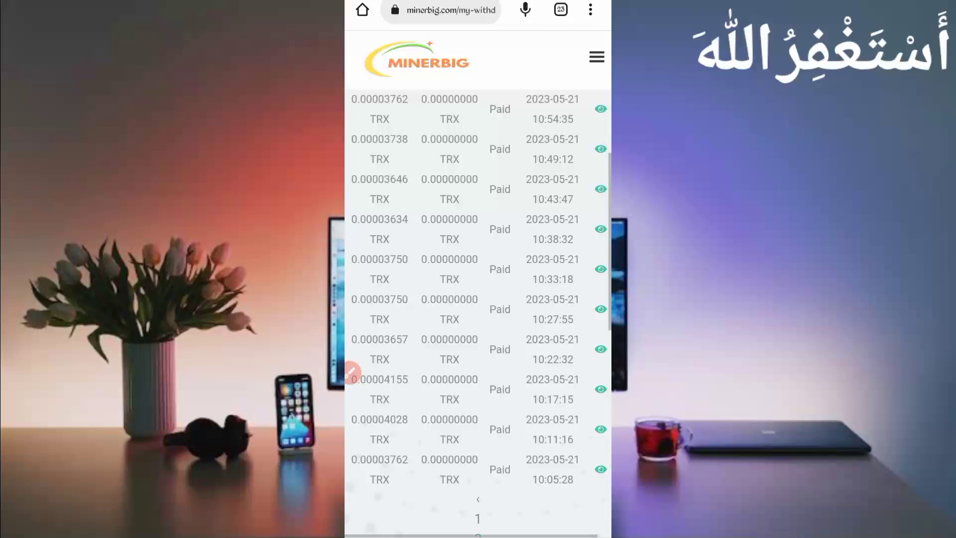
pyautogui.scroll(3, 478, 283)
pyautogui.click(561, 9)
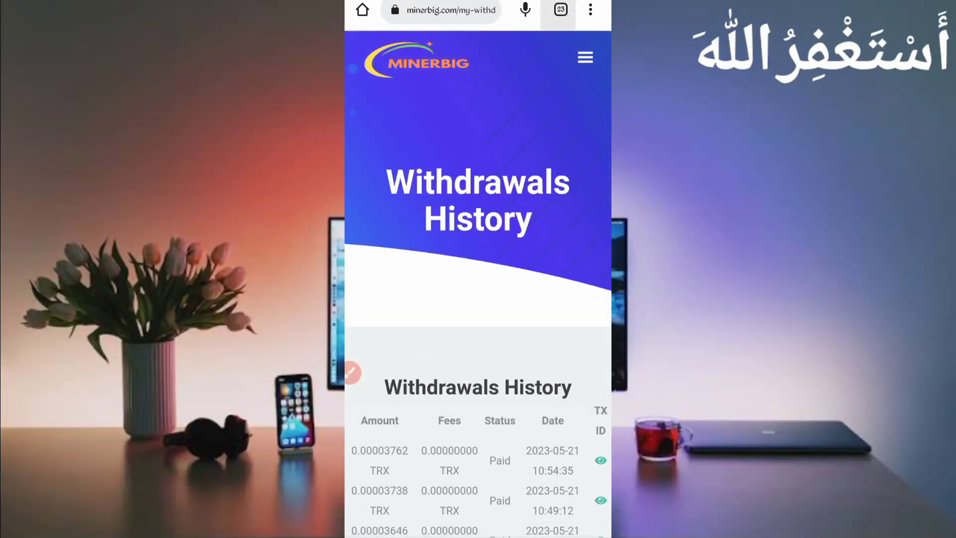
pyautogui.scroll(10, 403, 359)
pyautogui.scroll(2, 403, 359)
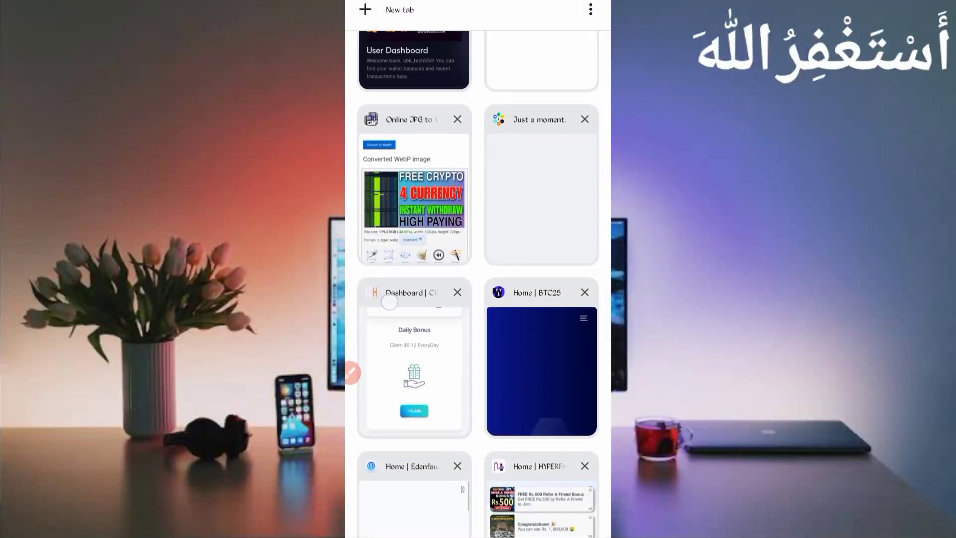
pyautogui.scroll(3, 402, 337)
pyautogui.scroll(1, 403, 299)
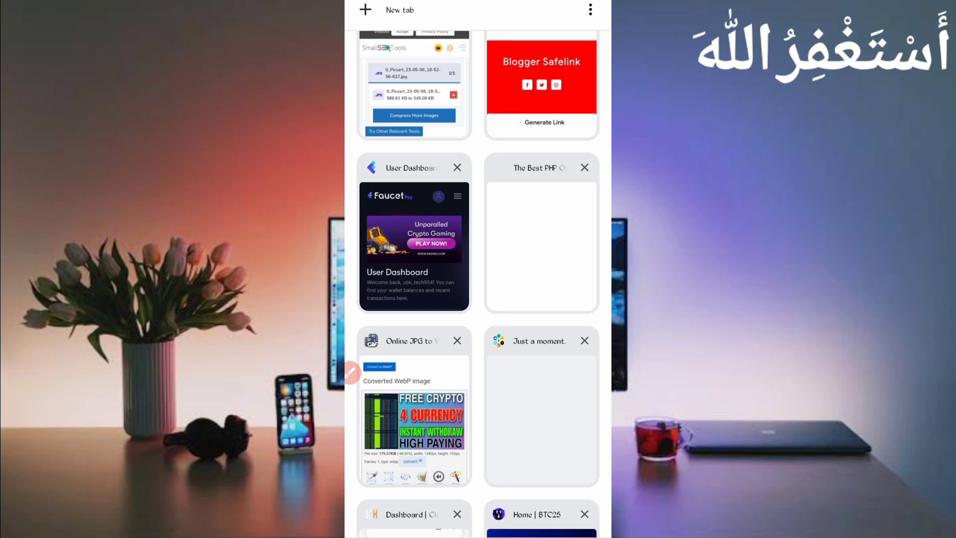
# Step: Reload the FaucetPay dashboard tab and circle the 0.00003761 TRX payout and its date
pyautogui.click(386, 240)
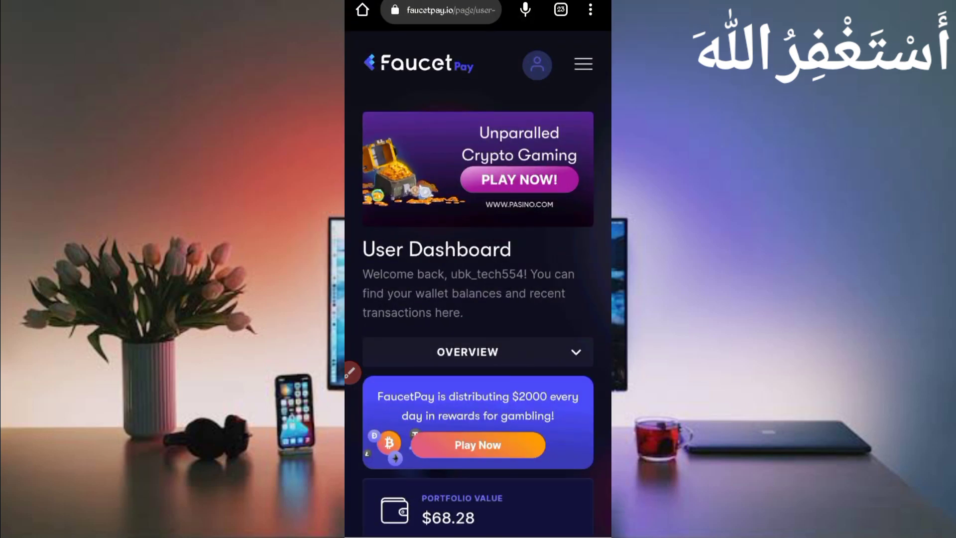
pyautogui.moveTo(419, 239); pyautogui.dragTo(373, 373)
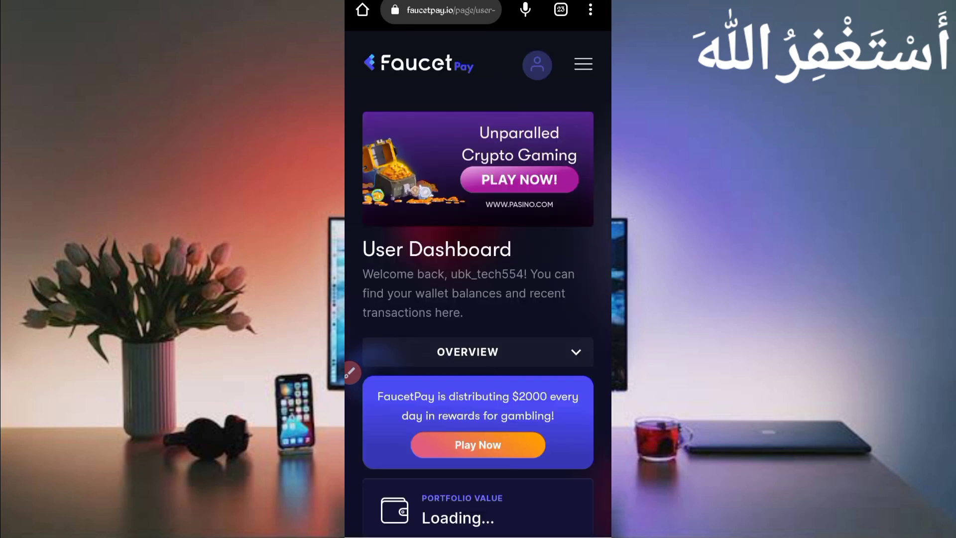
pyautogui.scroll(-3, 410, 312)
pyautogui.scroll(-3, 411, 312)
pyautogui.scroll(-3, 379, 172)
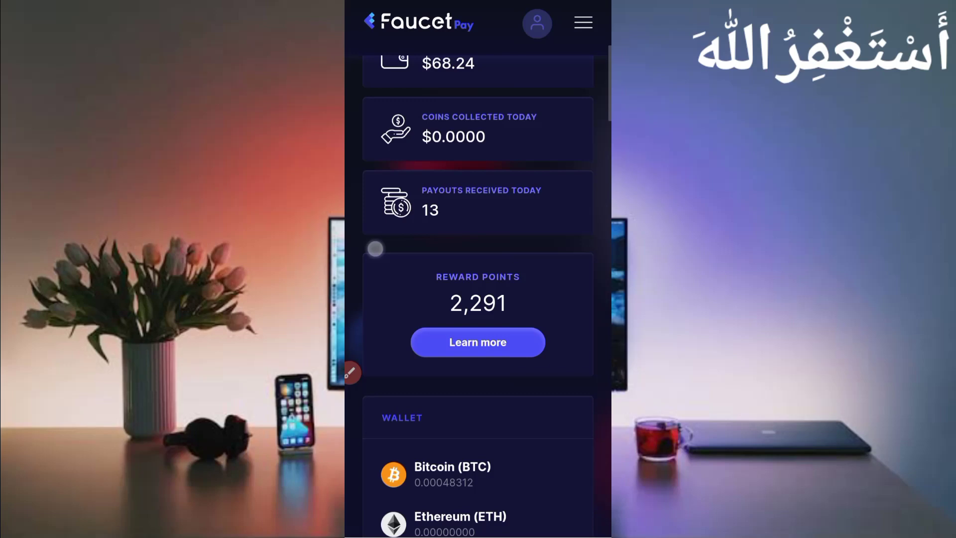
pyautogui.scroll(-5, 374, 247)
pyautogui.scroll(-5, 380, 252)
pyautogui.scroll(-5, 382, 281)
pyautogui.scroll(3, 378, 247)
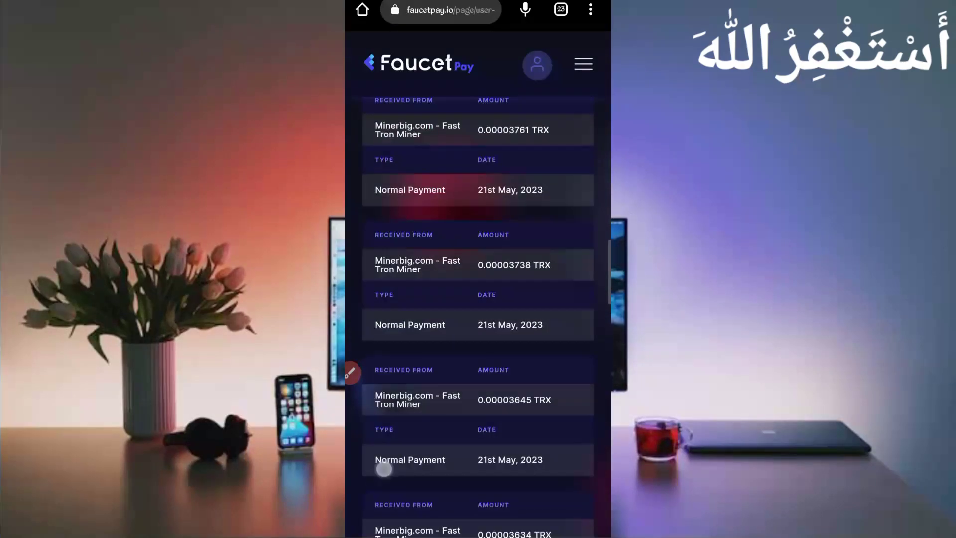
pyautogui.scroll(3, 398, 367)
pyautogui.click(349, 373)
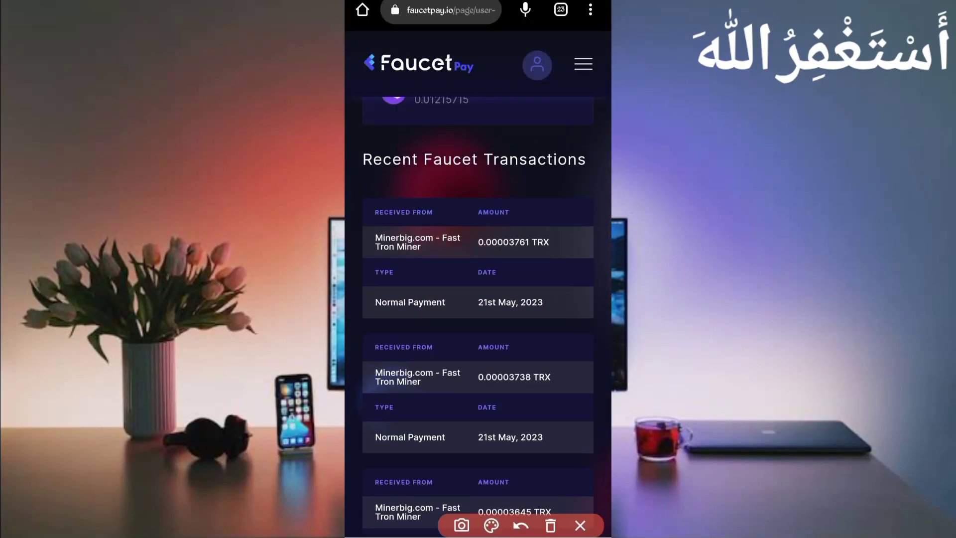
pyautogui.moveTo(449, 225); pyautogui.dragTo(498, 227)
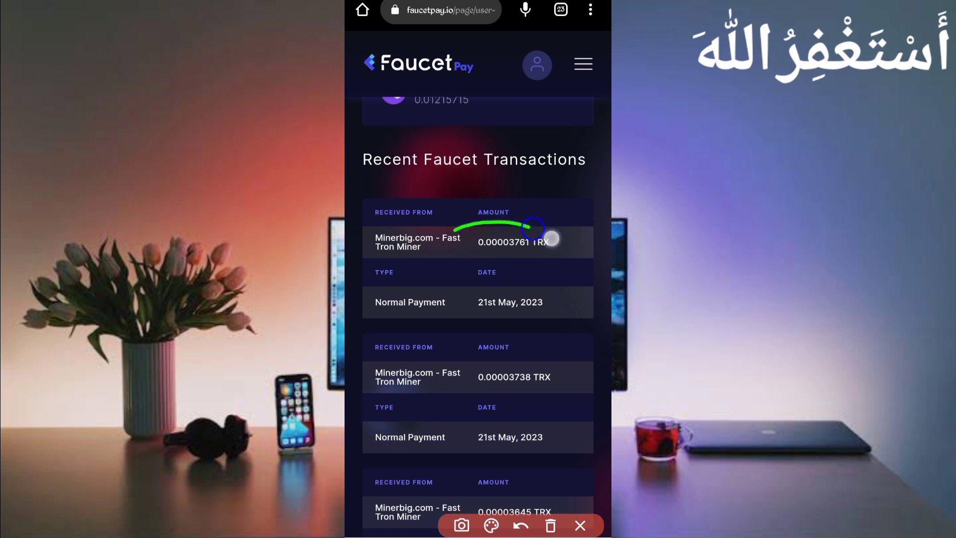
pyautogui.moveTo(475, 292)
pyautogui.mouseDown()
pyautogui.moveTo(456, 303)
pyautogui.moveTo(382, 284)
pyautogui.mouseUp()
# Step: Add and clear another annotation, then show all open browser tabs
pyautogui.click(550, 525)
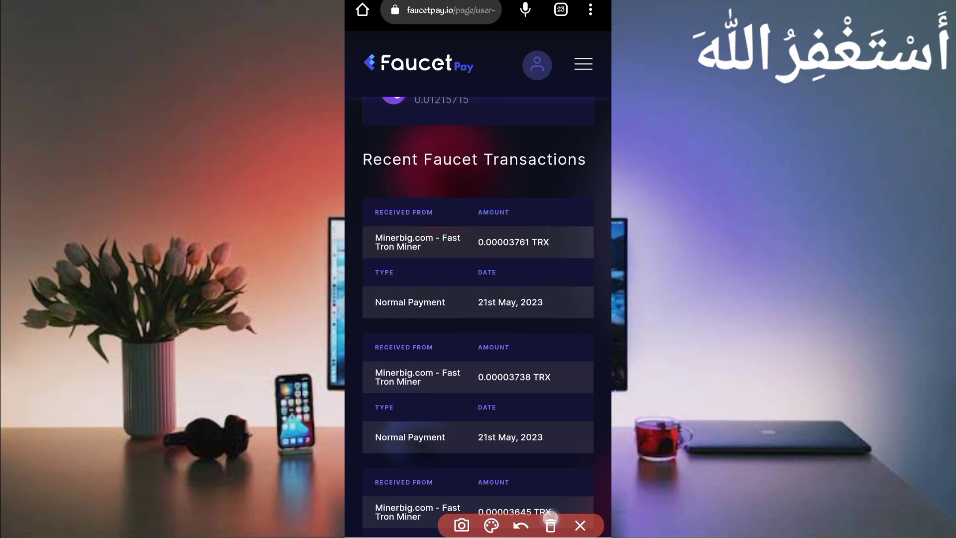
pyautogui.moveTo(505, 285); pyautogui.dragTo(434, 191)
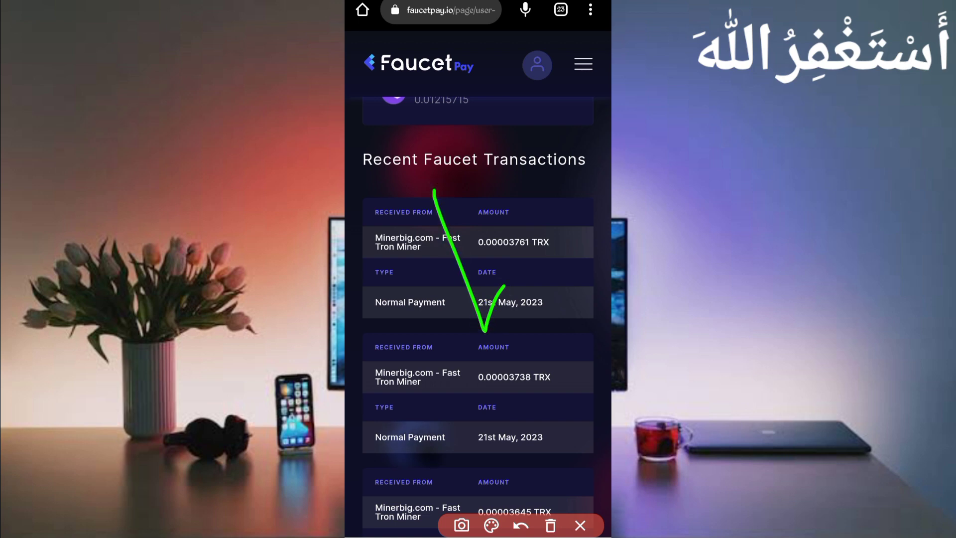
pyautogui.click(550, 525)
pyautogui.click(580, 525)
pyautogui.scroll(2, 478, 314)
pyautogui.scroll(5, 479, 314)
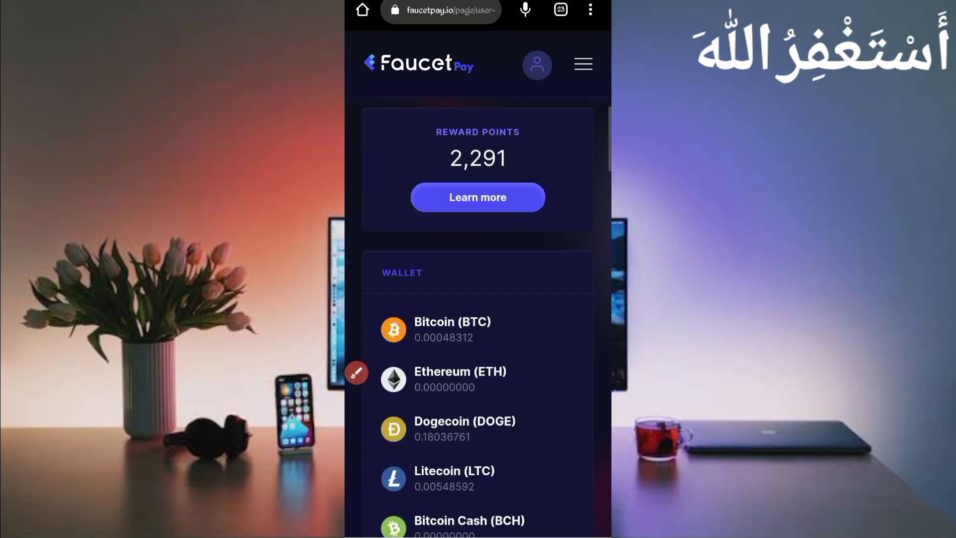
pyautogui.scroll(2, 479, 300)
pyautogui.click(561, 10)
pyautogui.scroll(-5, 478, 299)
pyautogui.scroll(-5, 478, 299)
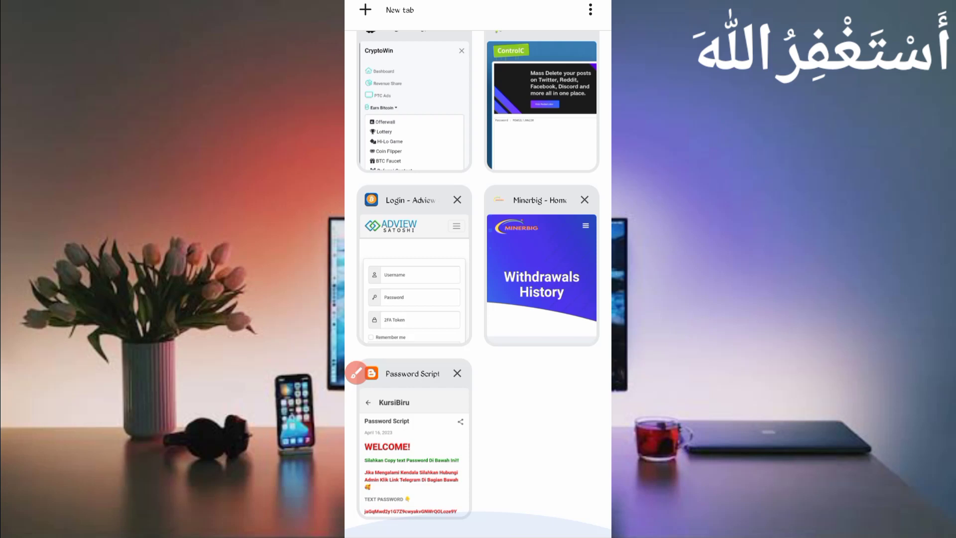
# Step: Switch to the Minerbig Withdrawals History tab and return to the Dashboard
pyautogui.click(513, 287)
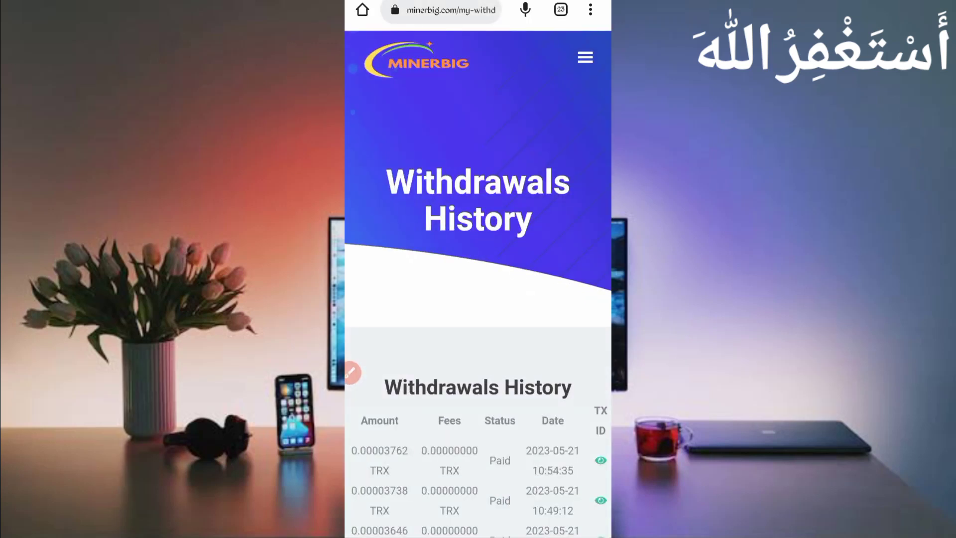
pyautogui.click(585, 57)
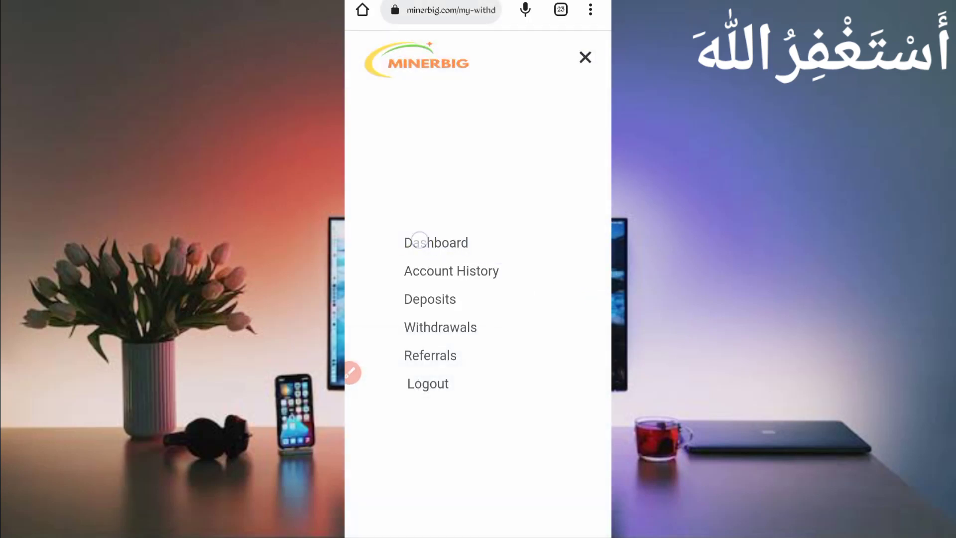
pyautogui.click(420, 239)
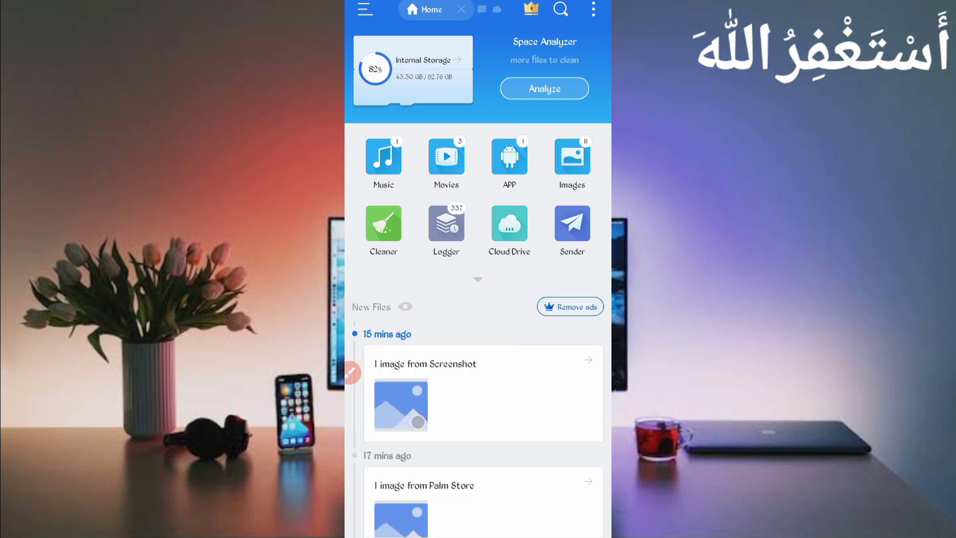
# Step: Browse to the Download folder in ES File Explorer's local storage
pyautogui.click(407, 67)
pyautogui.click(444, 94)
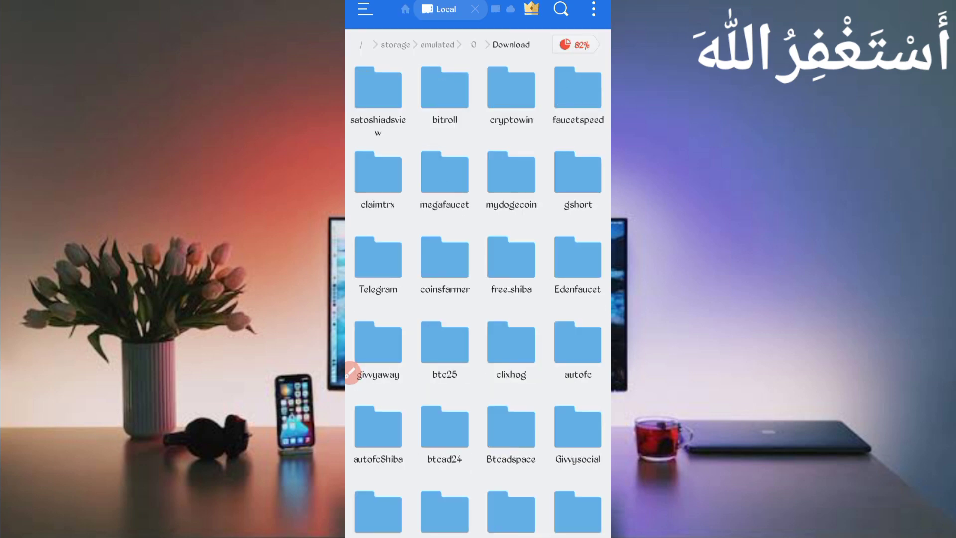
pyautogui.scroll(-5, 392, 302)
pyautogui.scroll(-5, 391, 302)
pyautogui.scroll(-5, 391, 301)
pyautogui.scroll(-2, 391, 301)
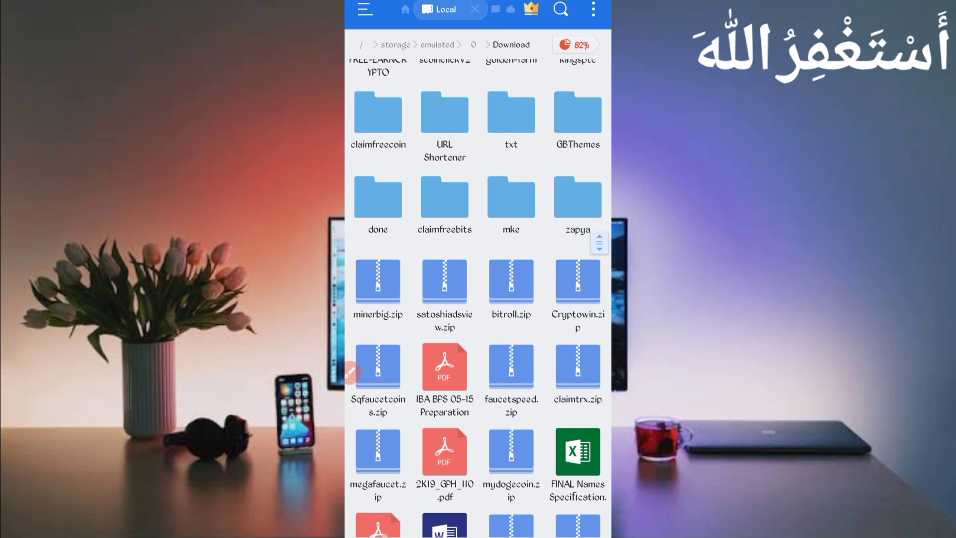
pyautogui.click(357, 369)
pyautogui.moveTo(370, 256)
pyautogui.mouseDown()
pyautogui.moveTo(364, 286)
pyautogui.moveTo(365, 257)
pyautogui.mouseUp()
pyautogui.click(550, 525)
pyautogui.click(580, 526)
# Step: Extract minerbig.zip into the Download folder
pyautogui.click(379, 272)
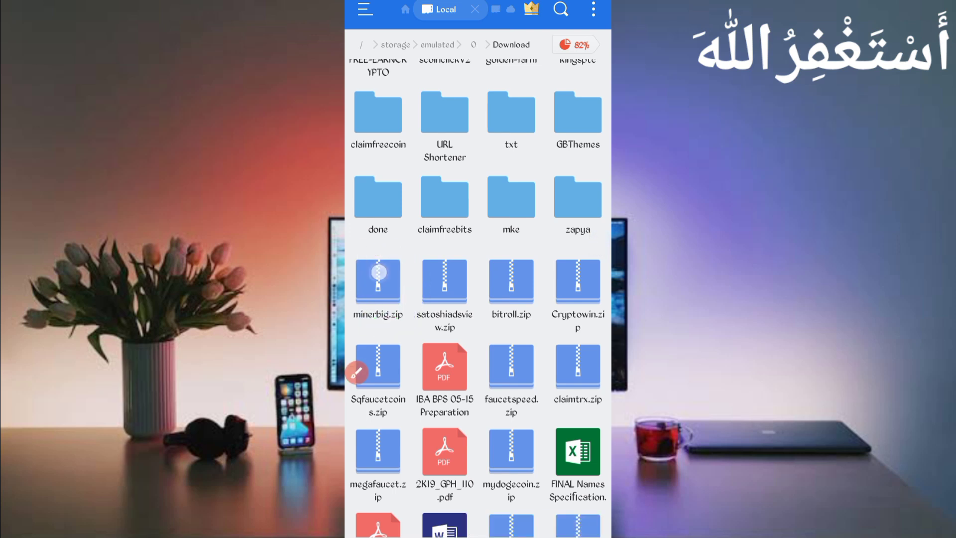
pyautogui.click(585, 514)
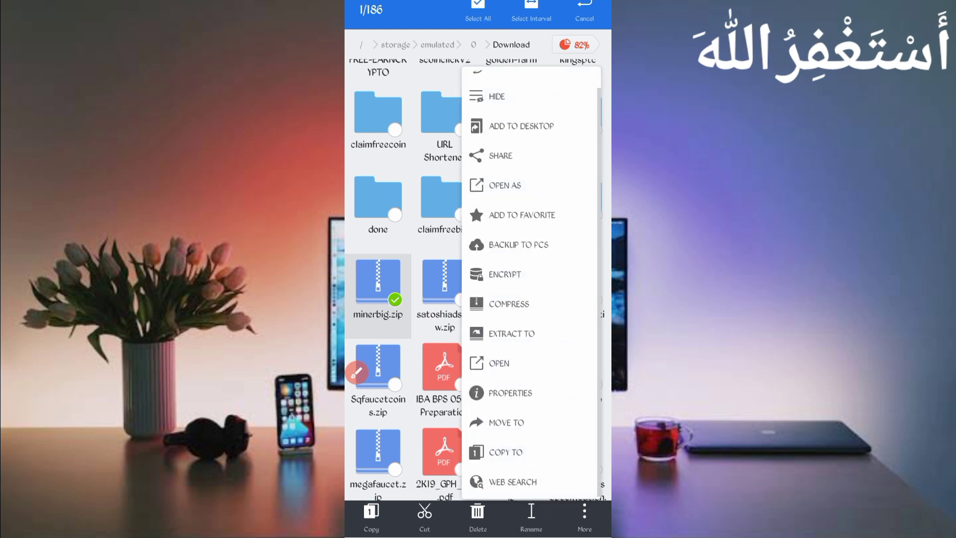
pyautogui.click(508, 333)
pyautogui.click(535, 336)
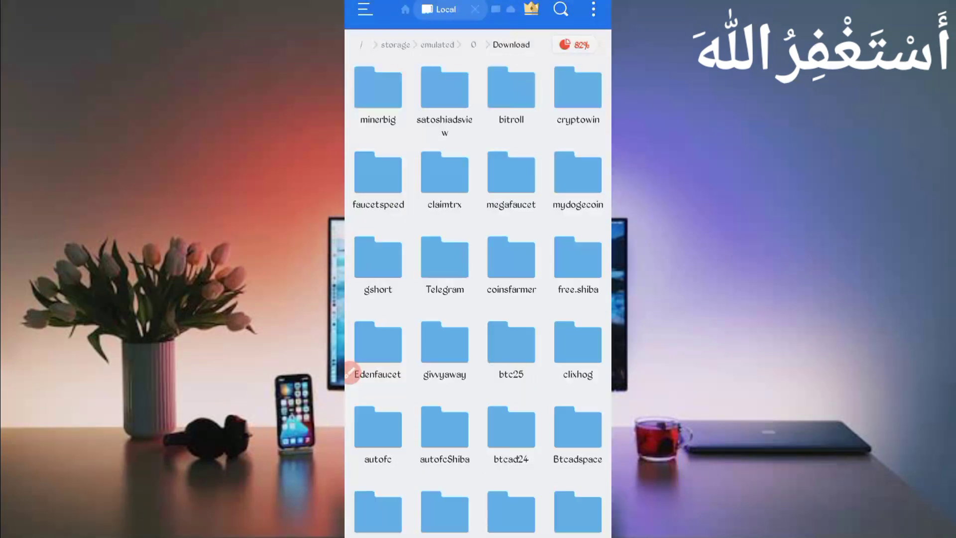
# Step: Open the extracted minerbig folder and copy the inner minerbig folder's full path
pyautogui.click(379, 88)
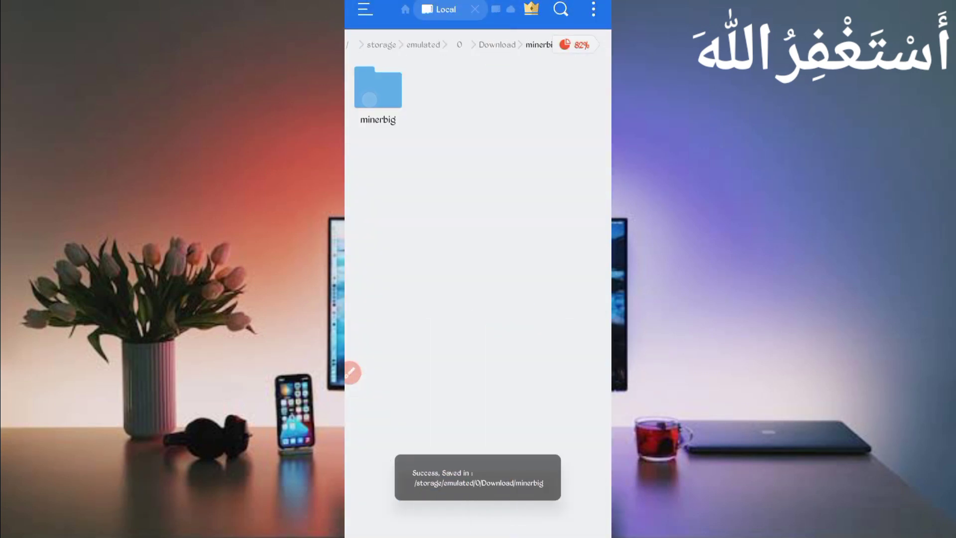
pyautogui.click(377, 89)
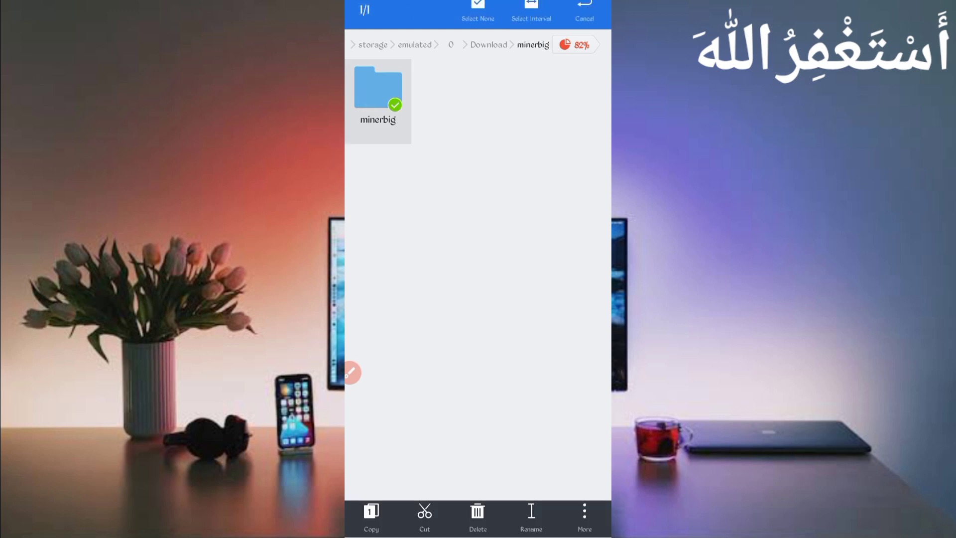
pyautogui.click(584, 513)
pyautogui.click(508, 363)
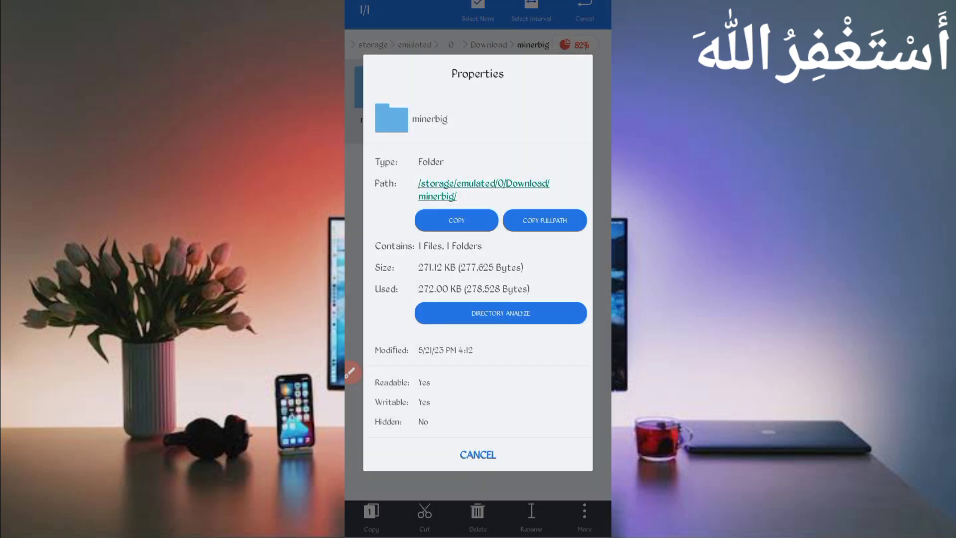
pyautogui.click(534, 223)
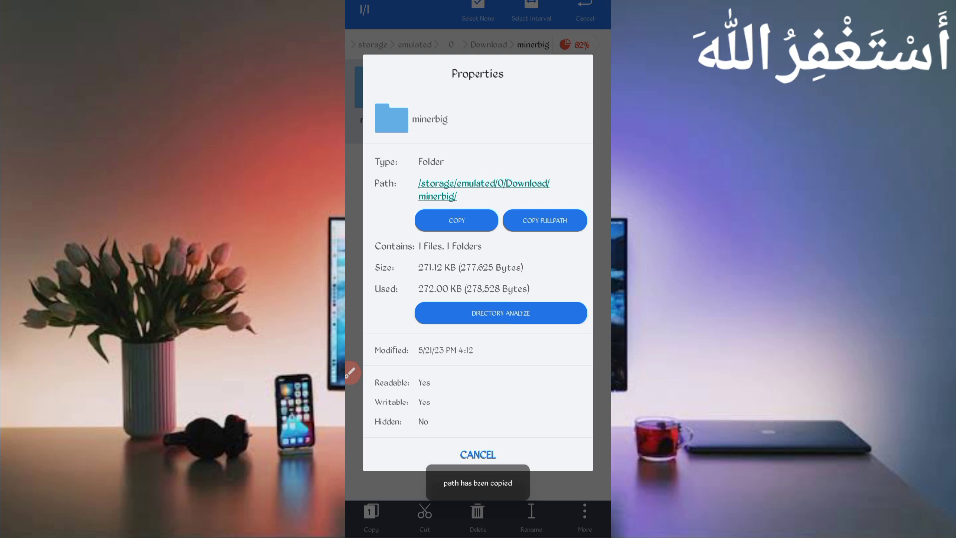
# Step: Launch Termux and decline the update prompt with n
pyautogui.press('Home')
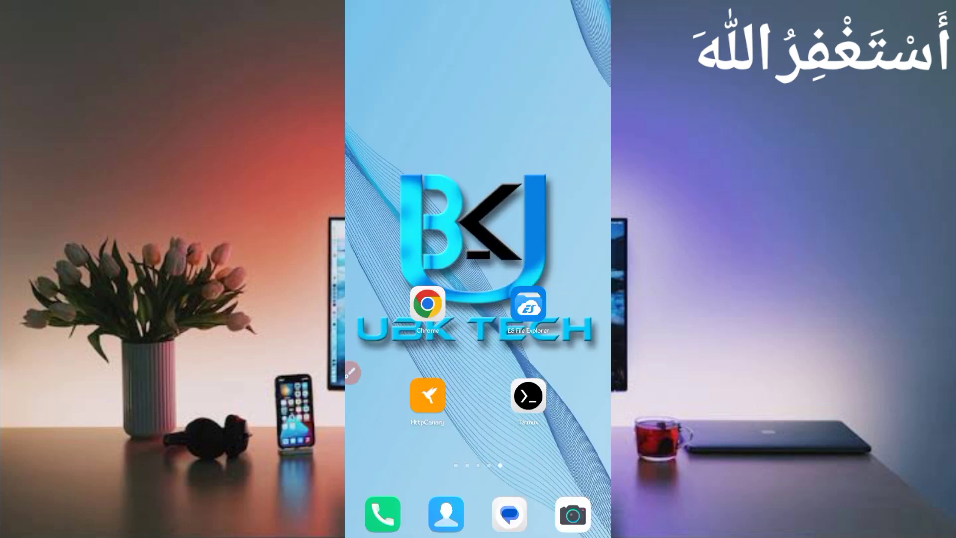
pyautogui.click(529, 395)
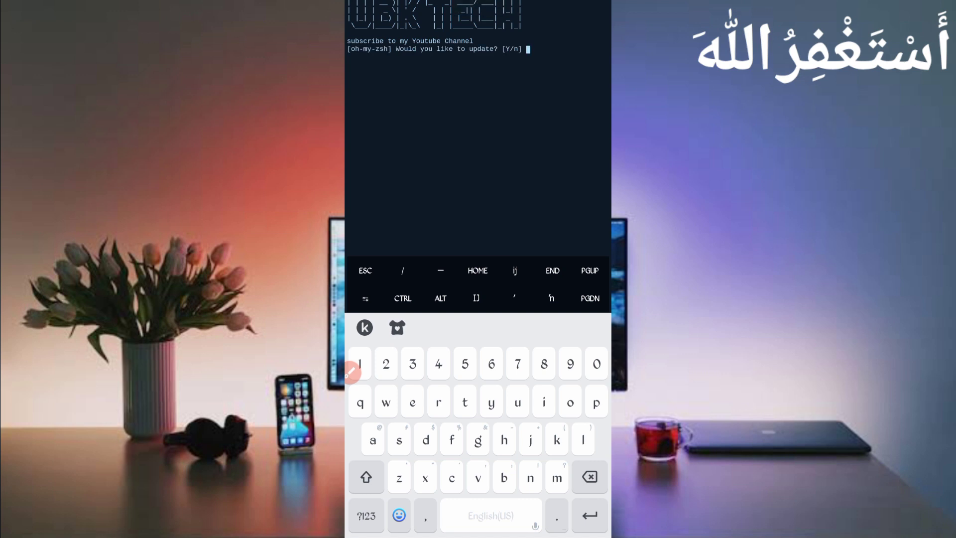
pyautogui.scroll(2, 419, 168)
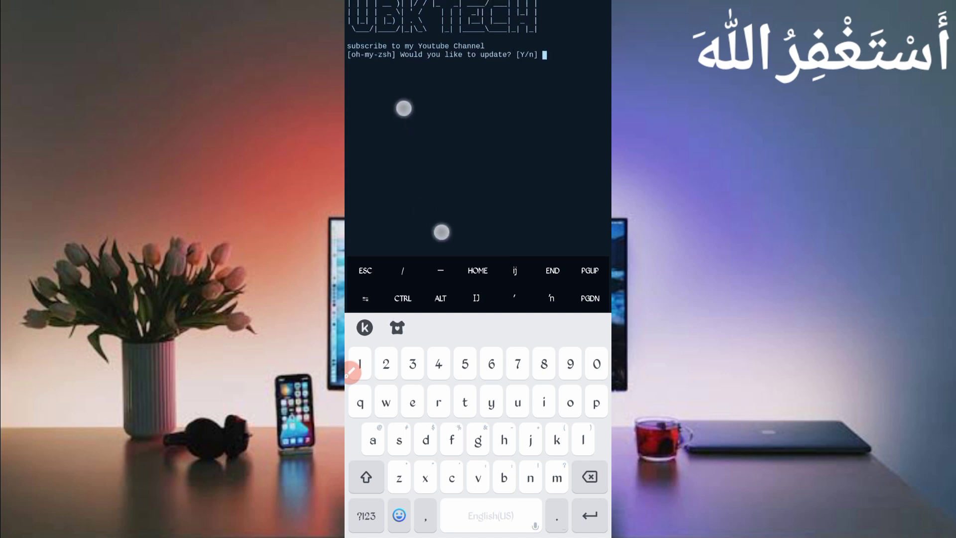
pyautogui.write('n')
pyautogui.press('Return')
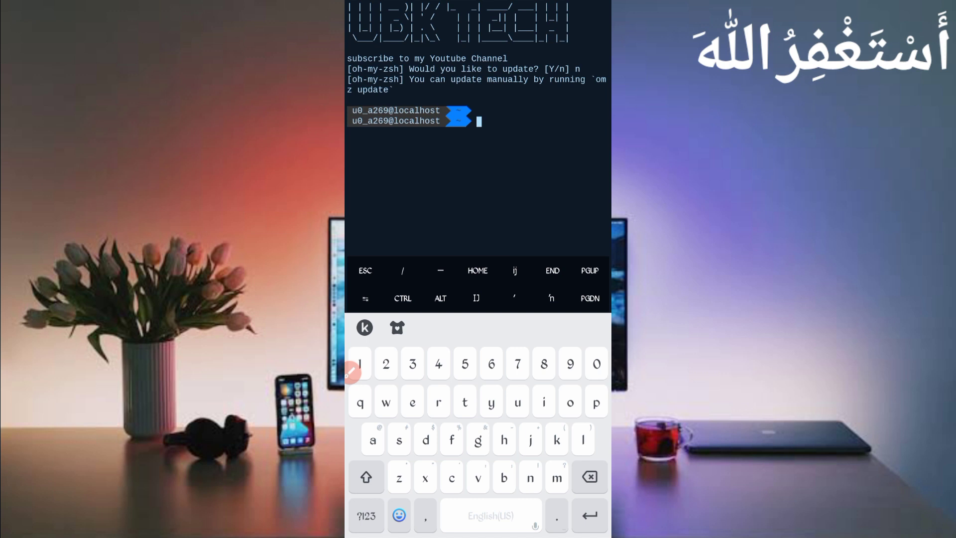
# Step: Change directory to the pasted Download/minerbig/minerbig path
pyautogui.click(432, 213)
pyautogui.write('cd')
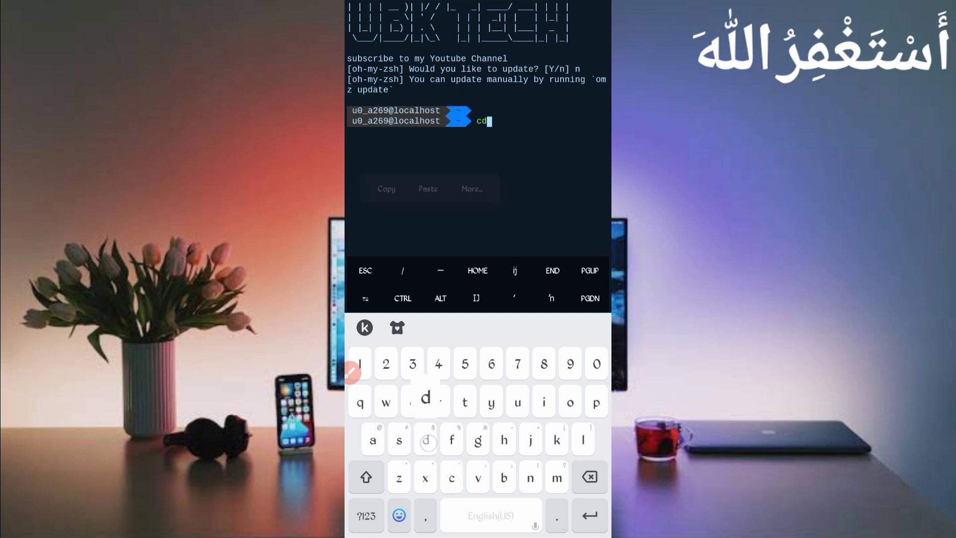
pyautogui.click(428, 218)
pyautogui.click(425, 188)
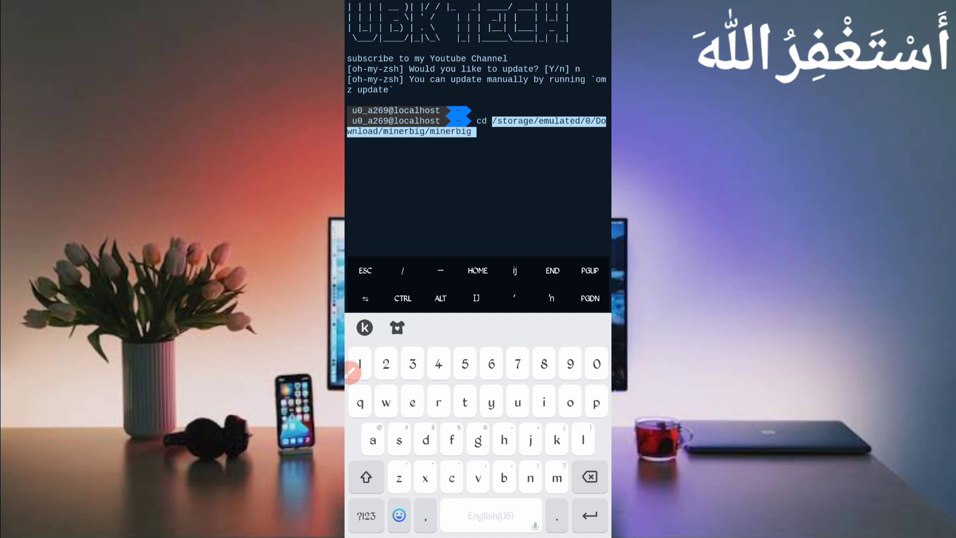
pyautogui.press('Return')
pyautogui.write('ls')
# Step: List the folder to confirm bot.php, then run php bot.php
pyautogui.press('Return')
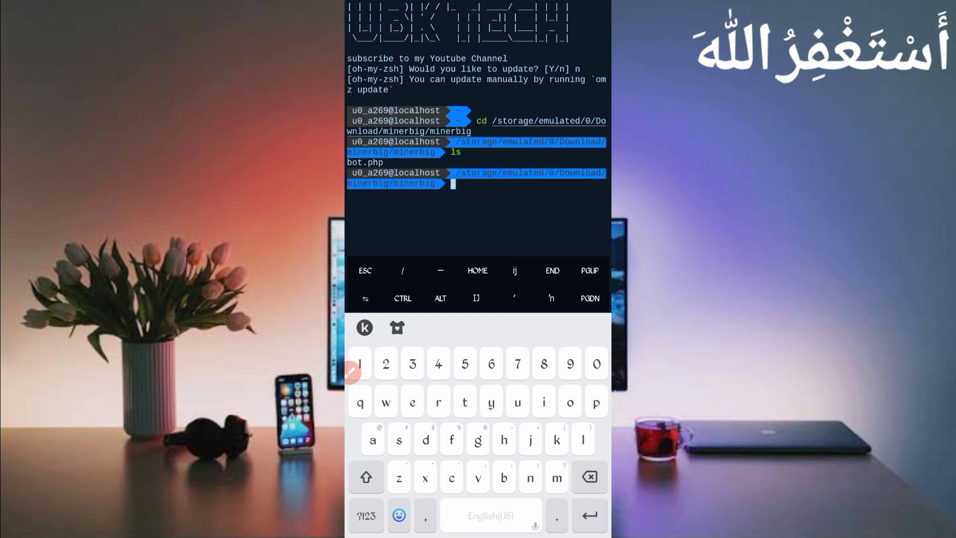
pyautogui.click(585, 259)
pyautogui.press('Return')
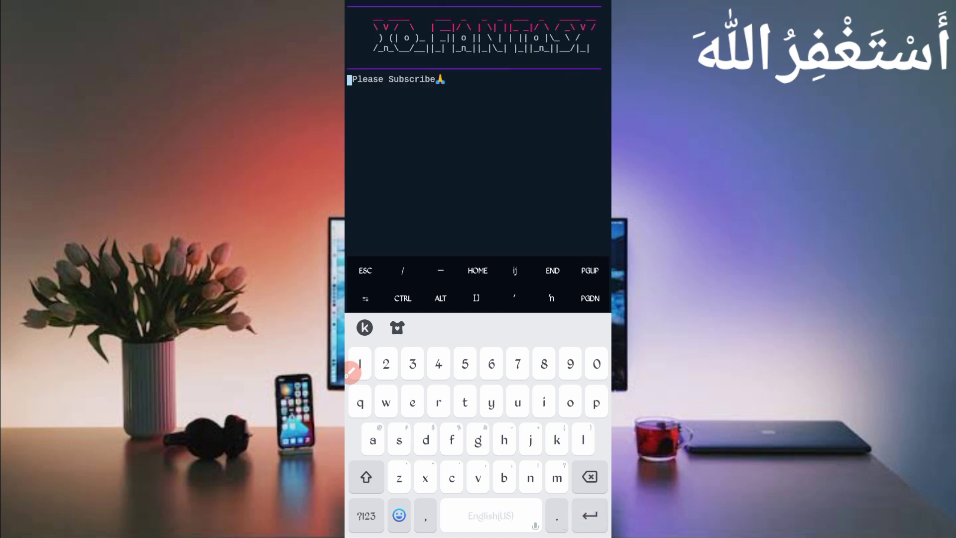
# Step: Draw annotations over the bot's password prompt and clear them
pyautogui.click(351, 371)
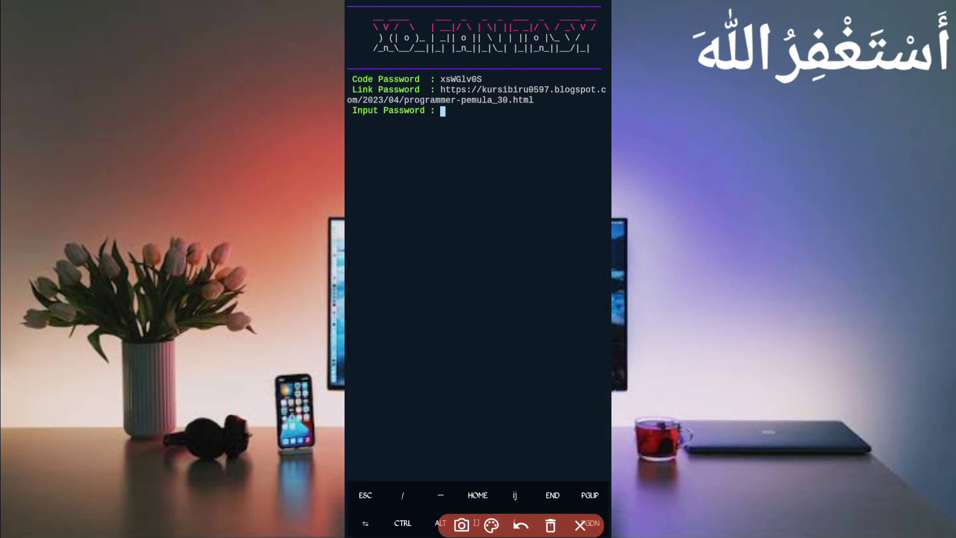
pyautogui.moveTo(455, 121); pyautogui.dragTo(542, 259)
pyautogui.moveTo(493, 134); pyautogui.dragTo(470, 162)
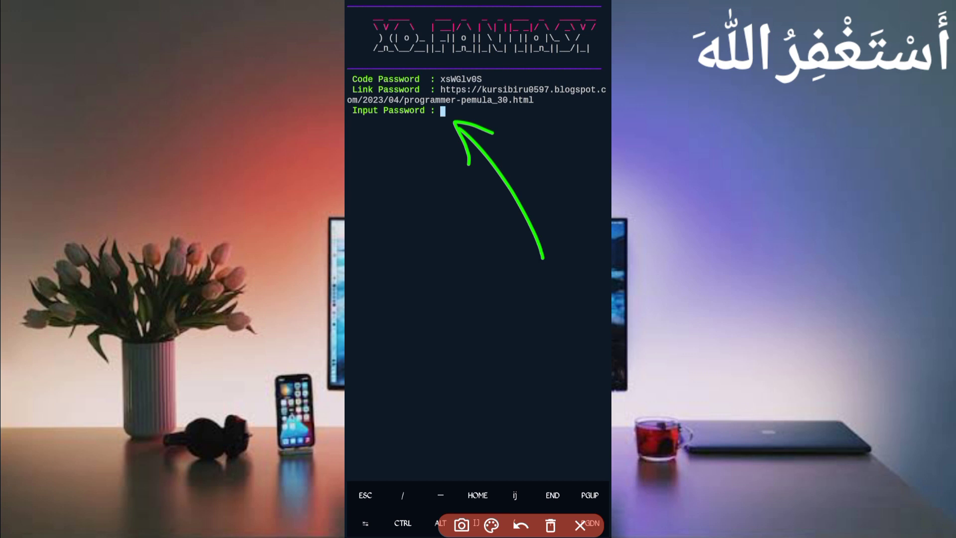
pyautogui.moveTo(413, 68); pyautogui.dragTo(405, 66)
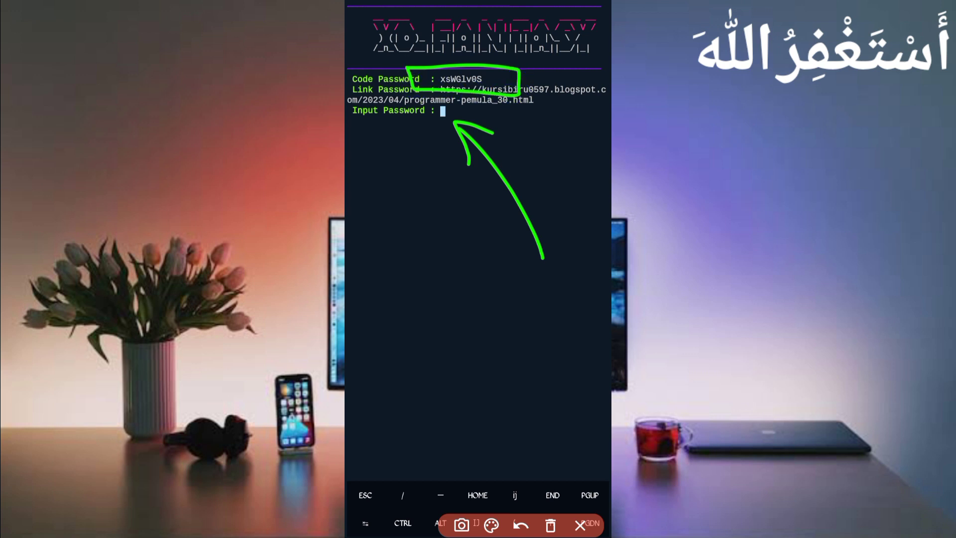
pyautogui.click(551, 525)
pyautogui.click(580, 525)
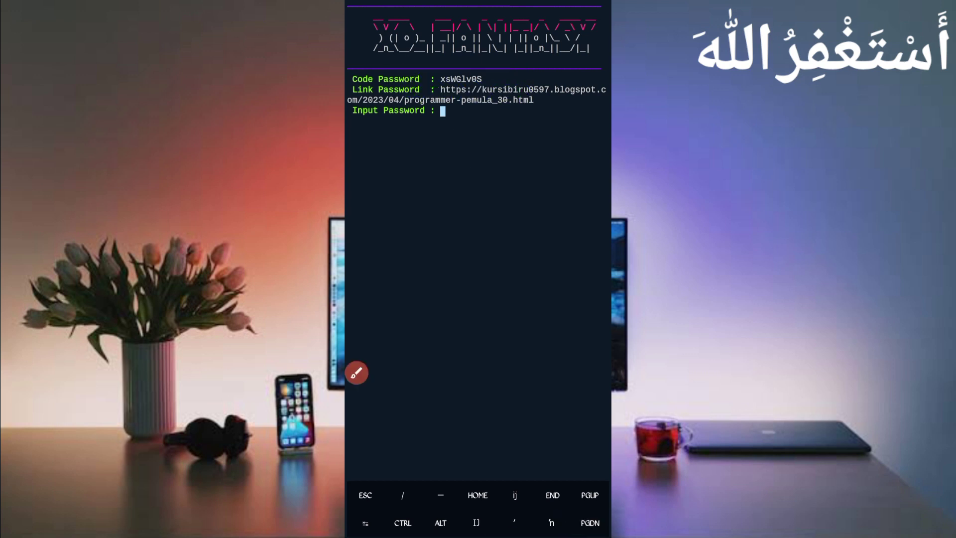
# Step: Paste the saved password from the Kika clipboard and submit it
pyautogui.click(459, 227)
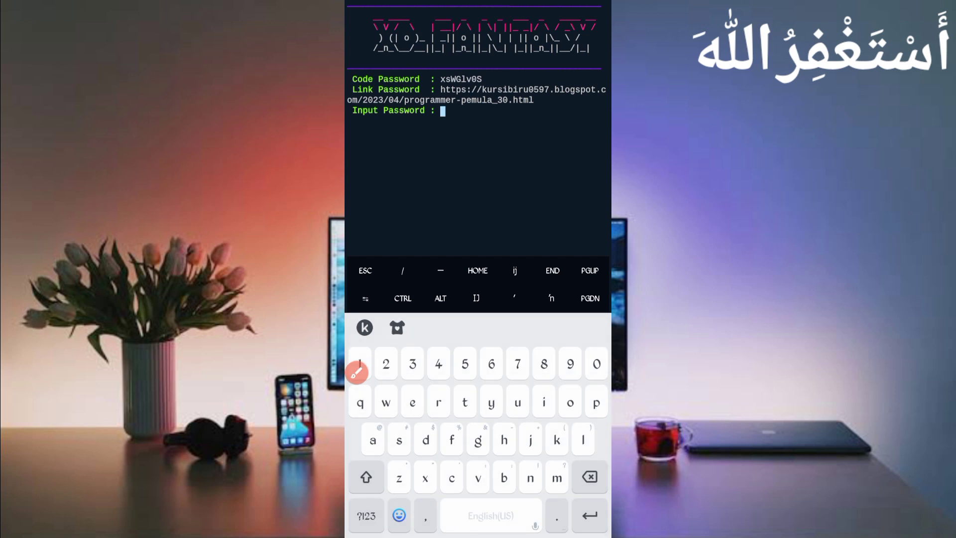
pyautogui.click(364, 327)
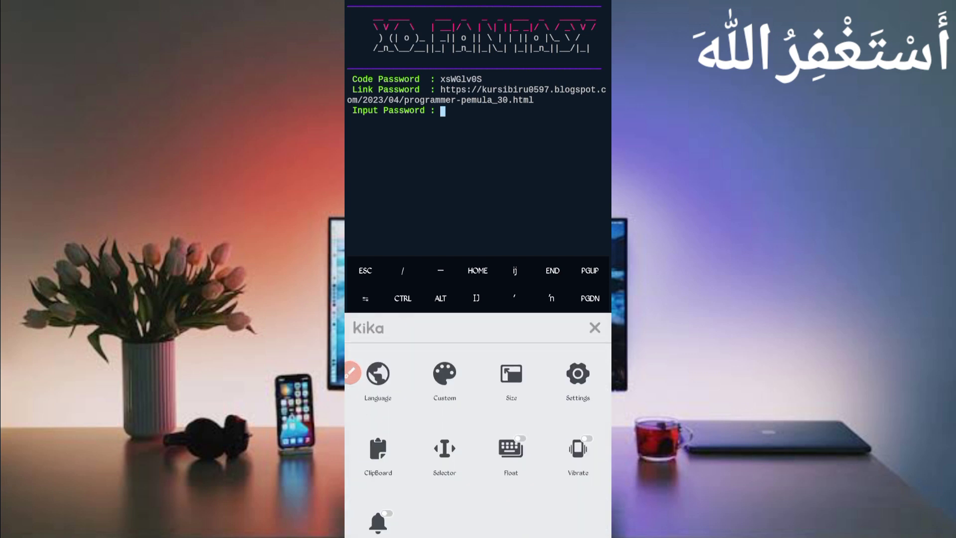
pyautogui.click(379, 454)
pyautogui.click(434, 486)
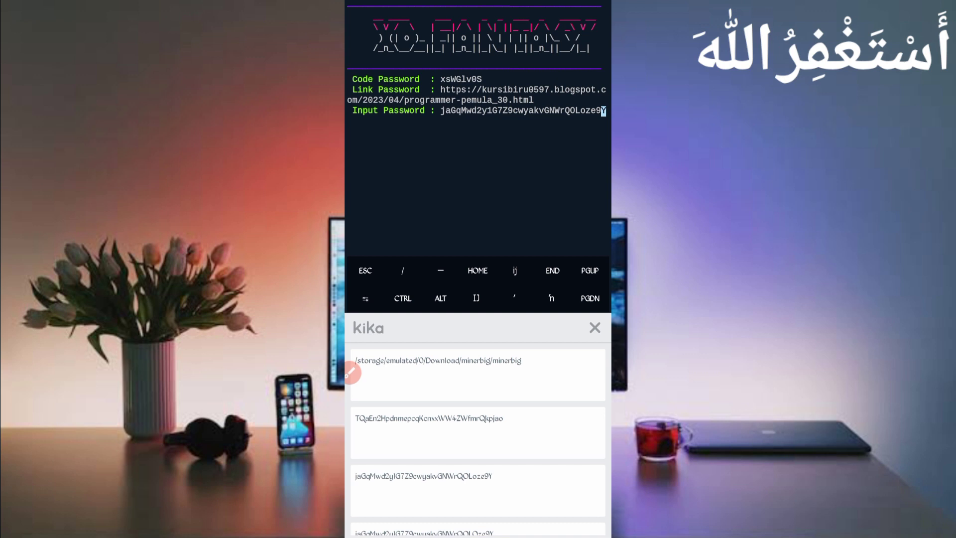
pyautogui.click(594, 328)
pyautogui.click(595, 397)
pyautogui.press('Return')
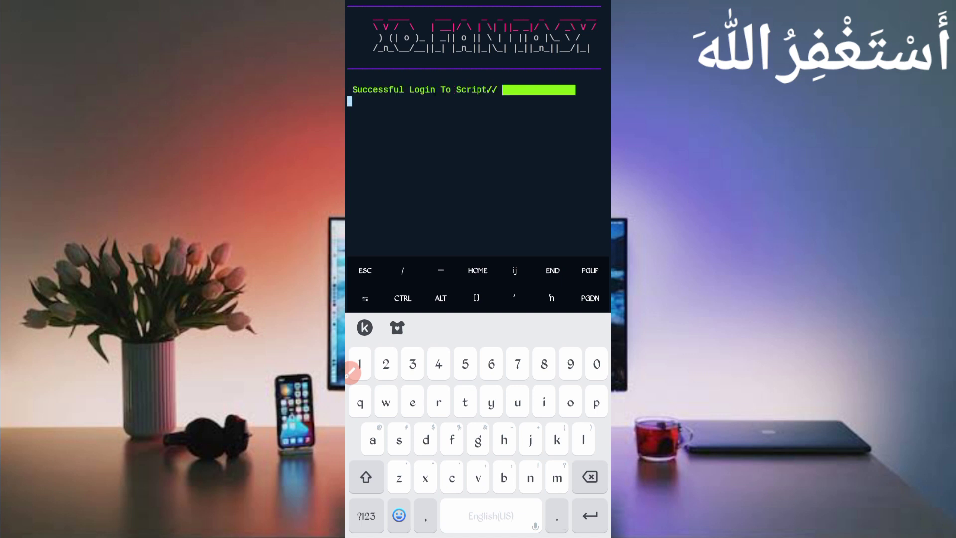
# Step: Choose menu option 1 to add a wallet
pyautogui.click(351, 371)
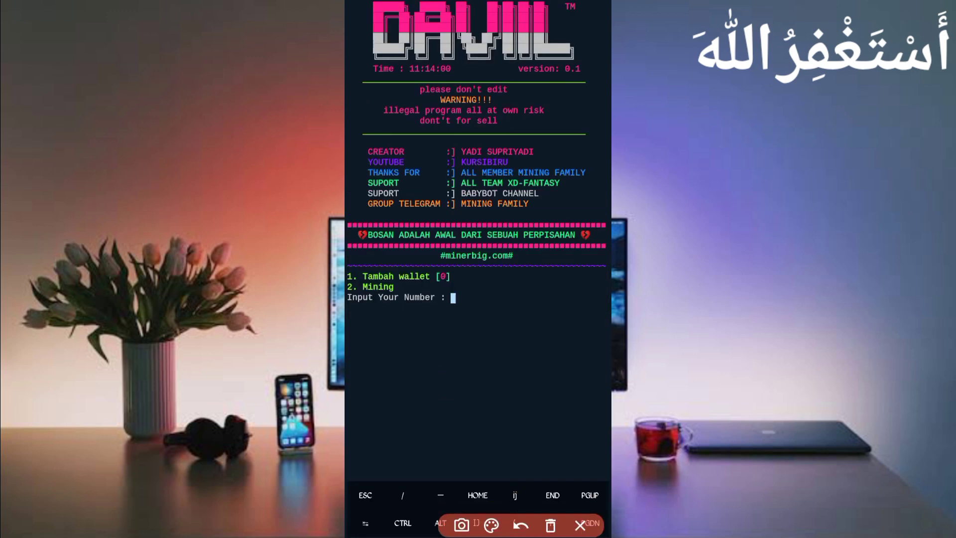
pyautogui.moveTo(366, 261); pyautogui.dragTo(363, 263)
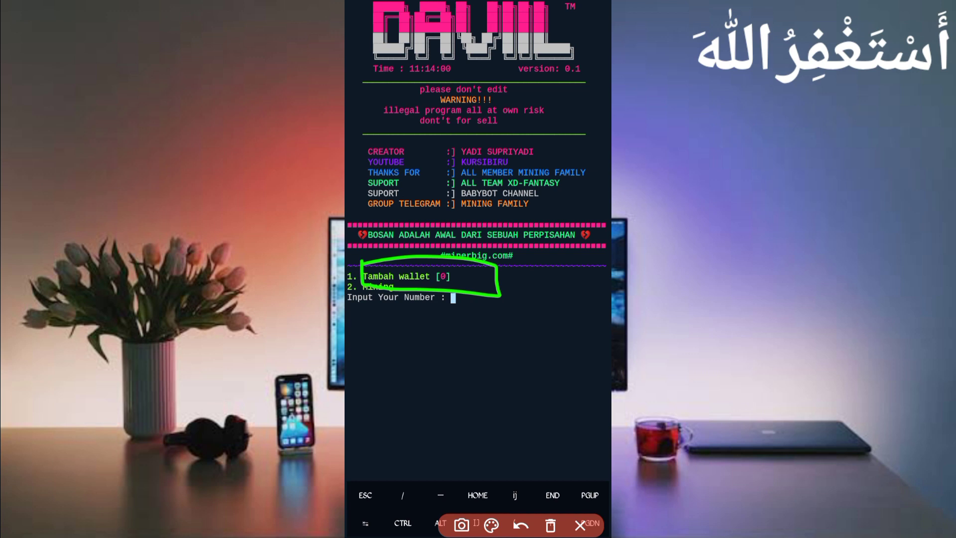
pyautogui.click(550, 525)
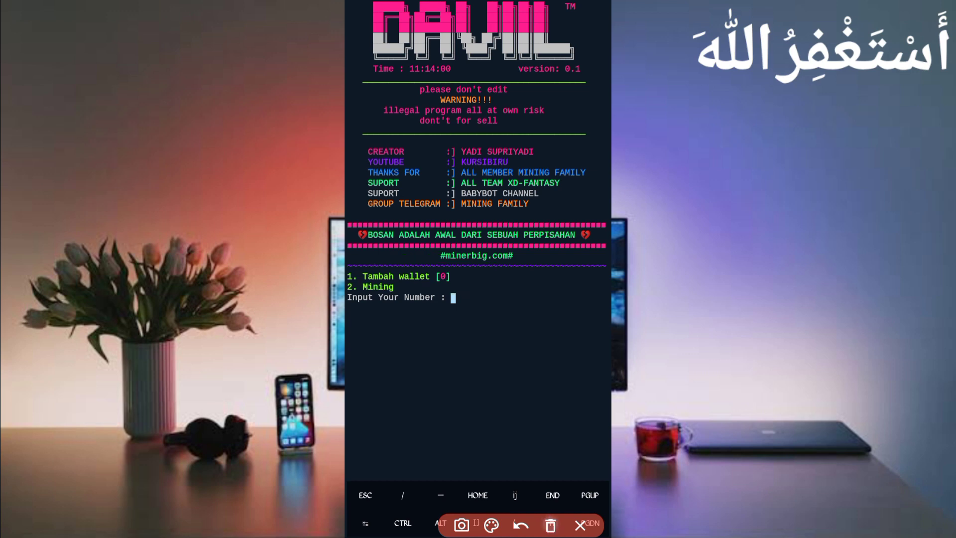
pyautogui.click(579, 525)
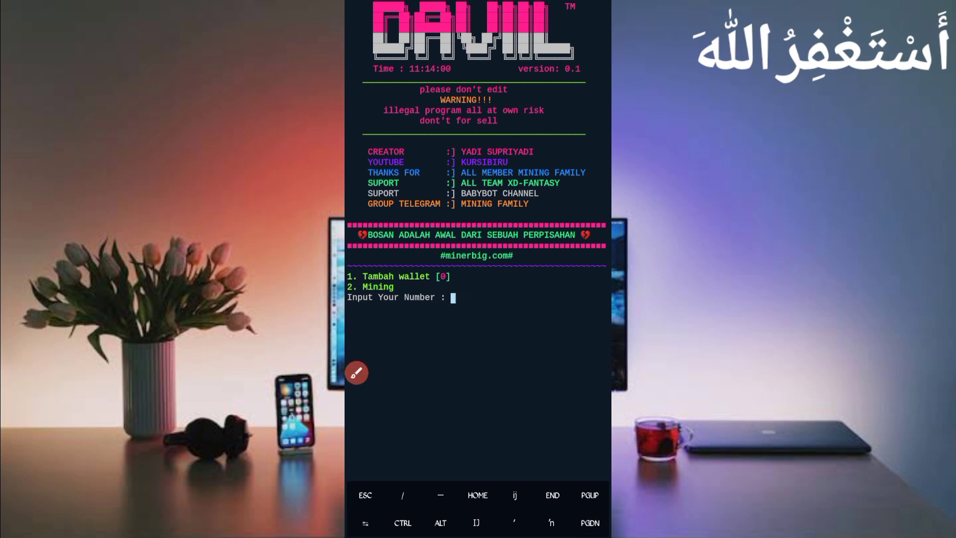
pyautogui.click(491, 360)
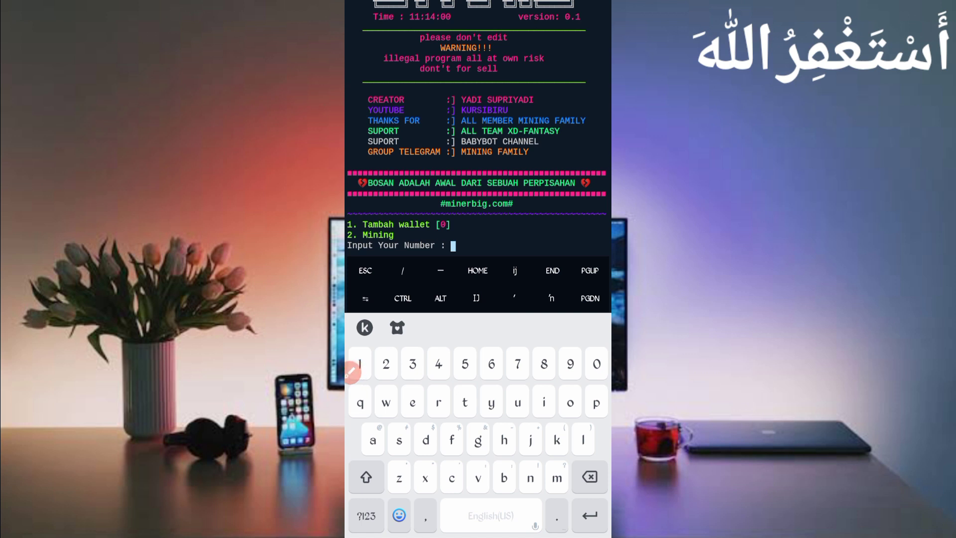
pyautogui.write('1')
pyautogui.press('Return')
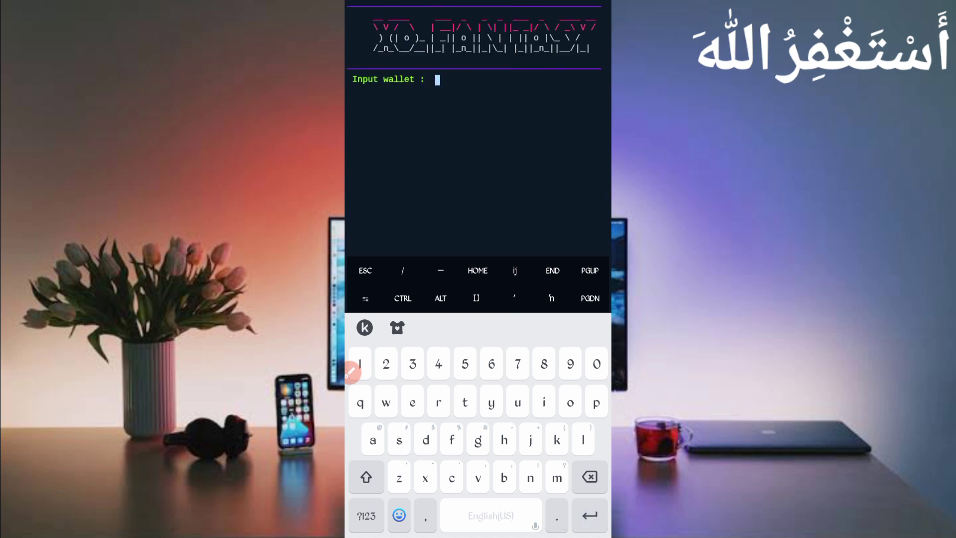
# Step: Paste the saved Tron wallet address from the Kika clipboard at Input wallet and submit
pyautogui.click(353, 371)
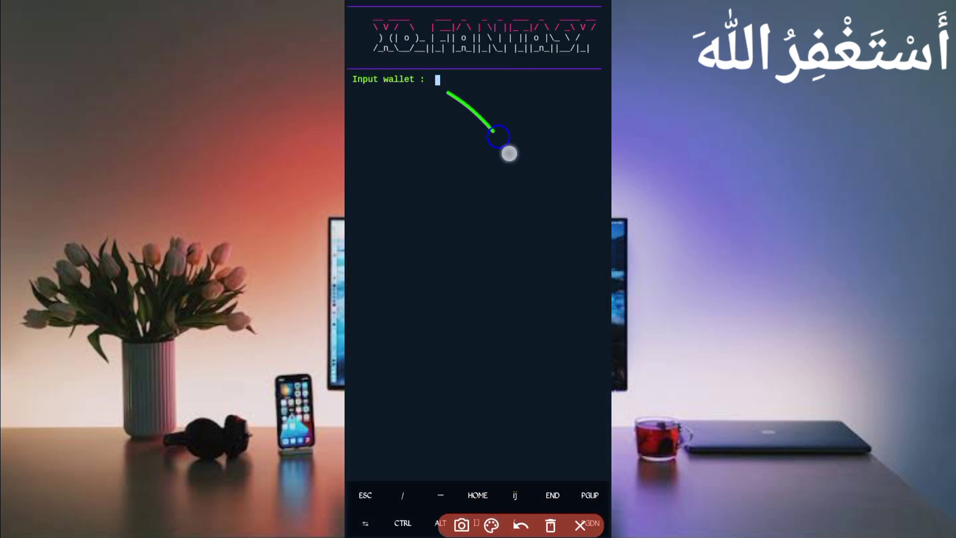
pyautogui.moveTo(446, 92)
pyautogui.mouseDown()
pyautogui.moveTo(548, 239)
pyautogui.moveTo(482, 96)
pyautogui.mouseUp()
pyautogui.moveTo(447, 93); pyautogui.dragTo(454, 118)
pyautogui.click(550, 524)
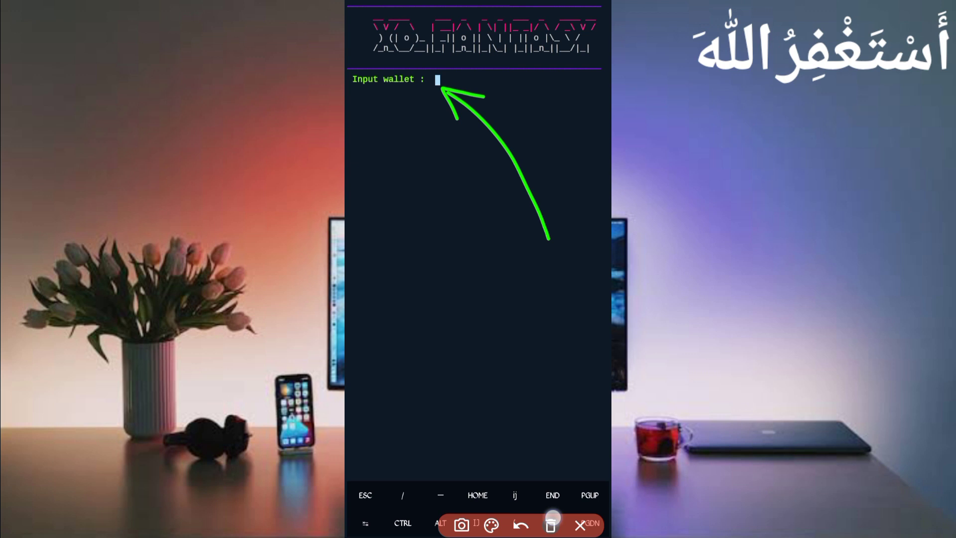
pyautogui.click(496, 287)
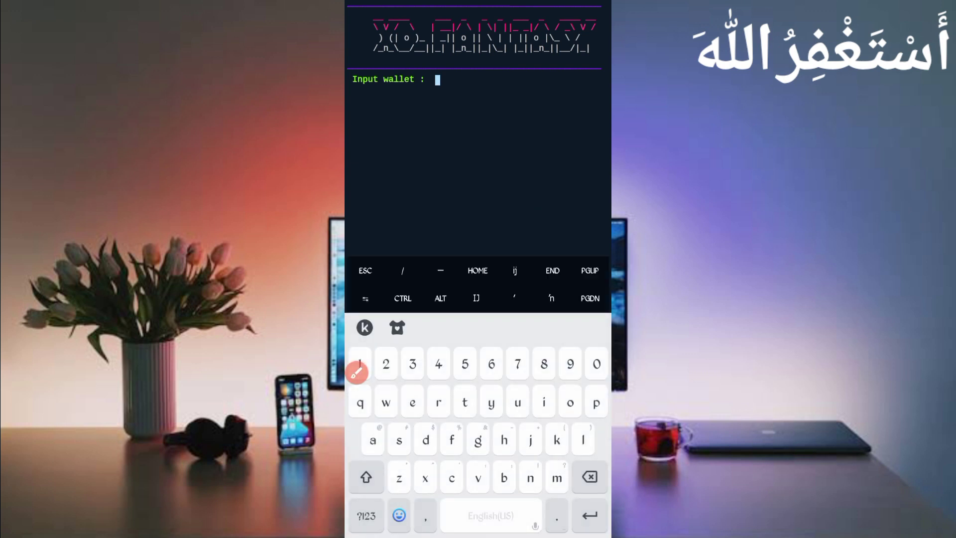
pyautogui.click(365, 328)
pyautogui.click(371, 451)
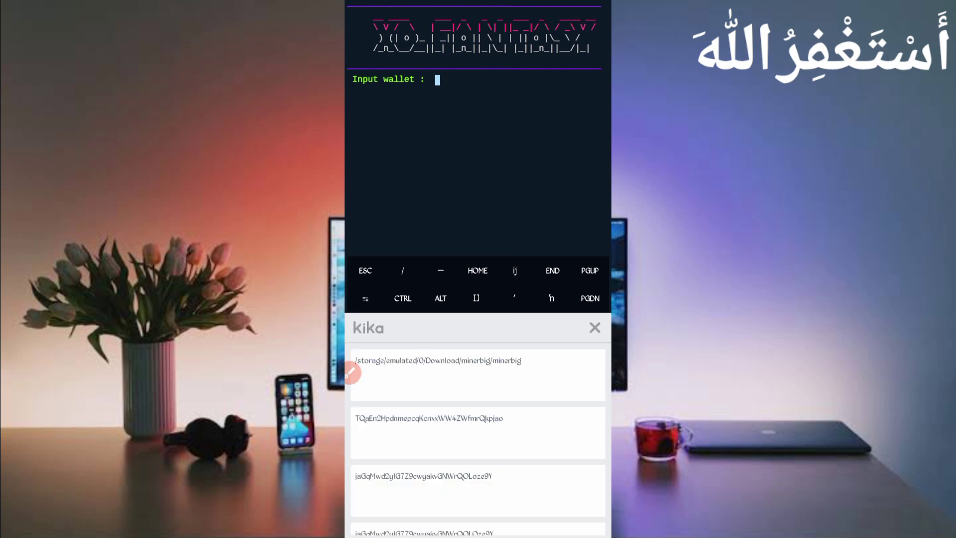
pyautogui.click(479, 432)
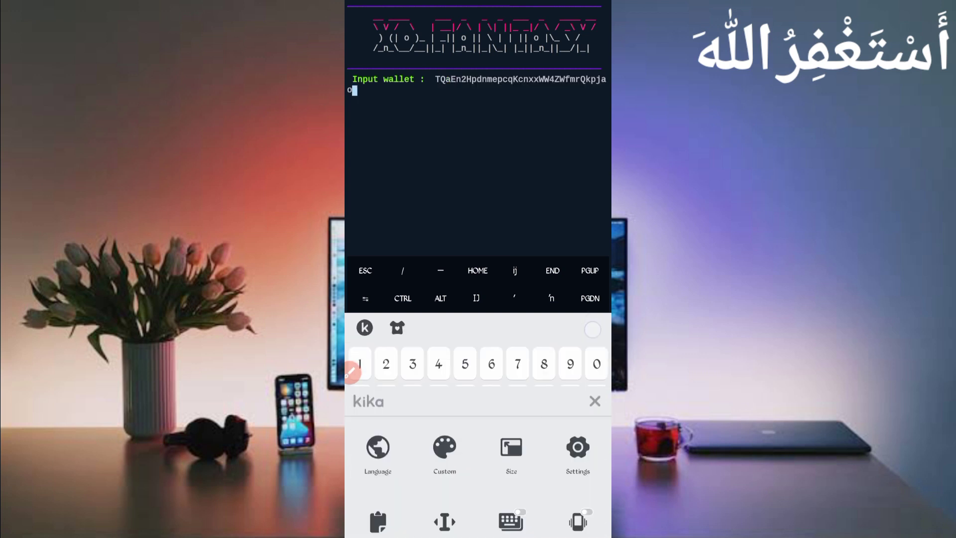
pyautogui.press('Return')
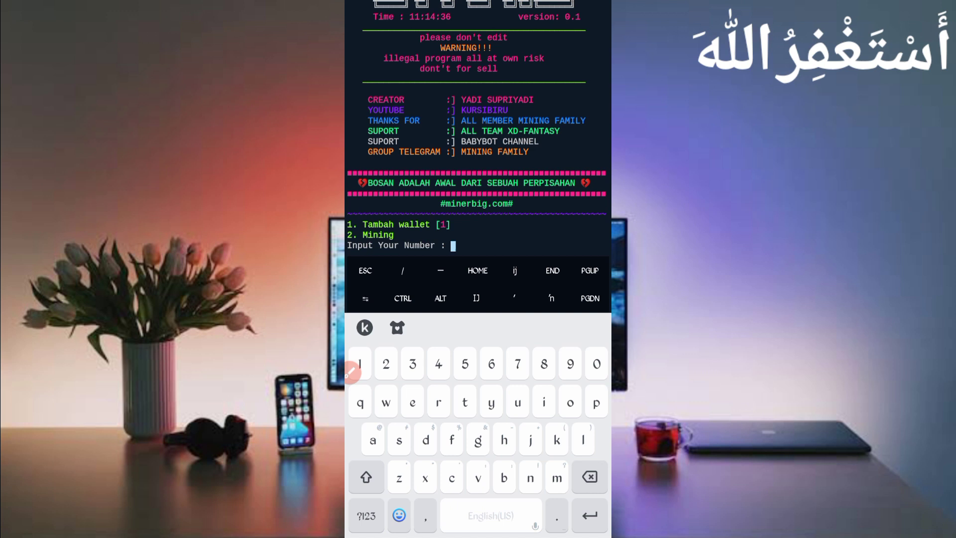
pyautogui.write('2')
# Step: Choose option 2 to start mining and mark the resulting FaucetPay payout
pyautogui.press('Return')
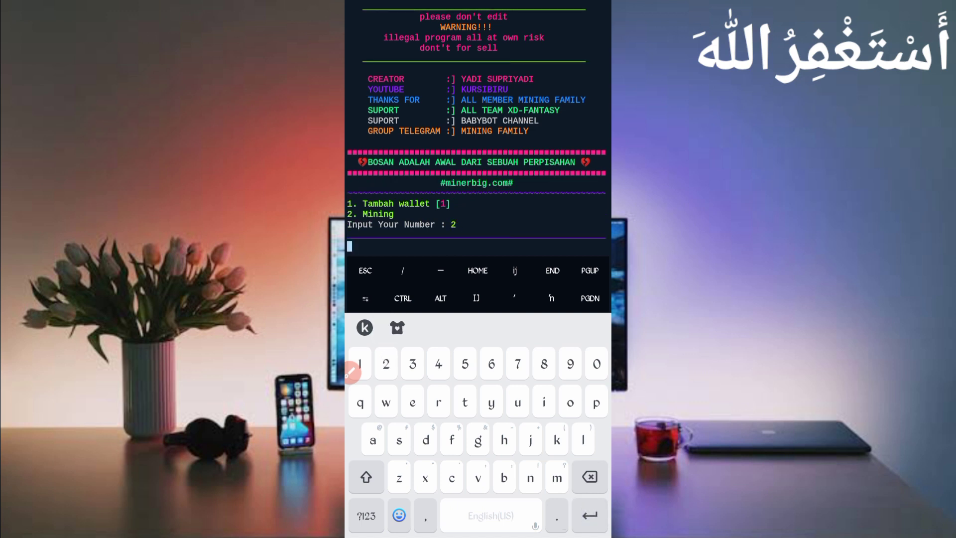
pyautogui.click(351, 371)
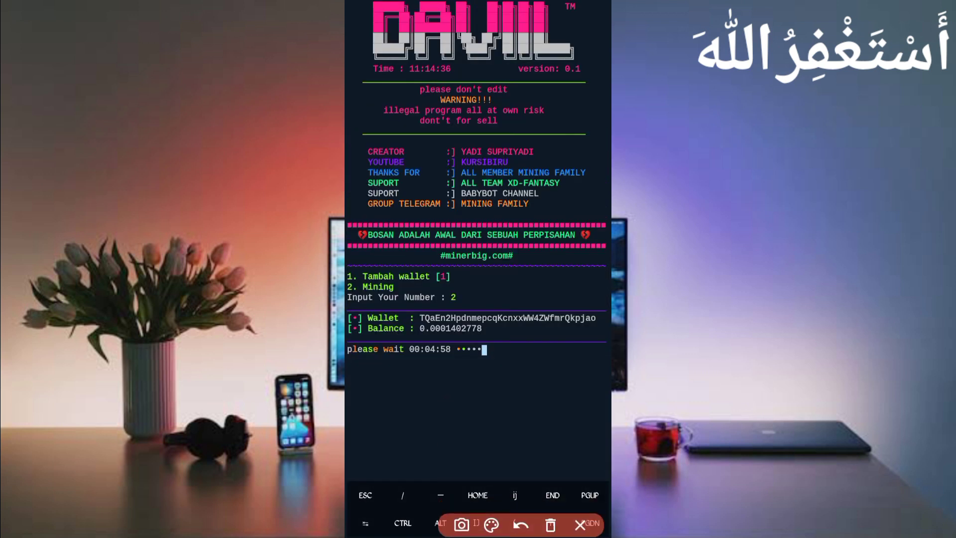
pyautogui.moveTo(408, 318); pyautogui.dragTo(418, 314)
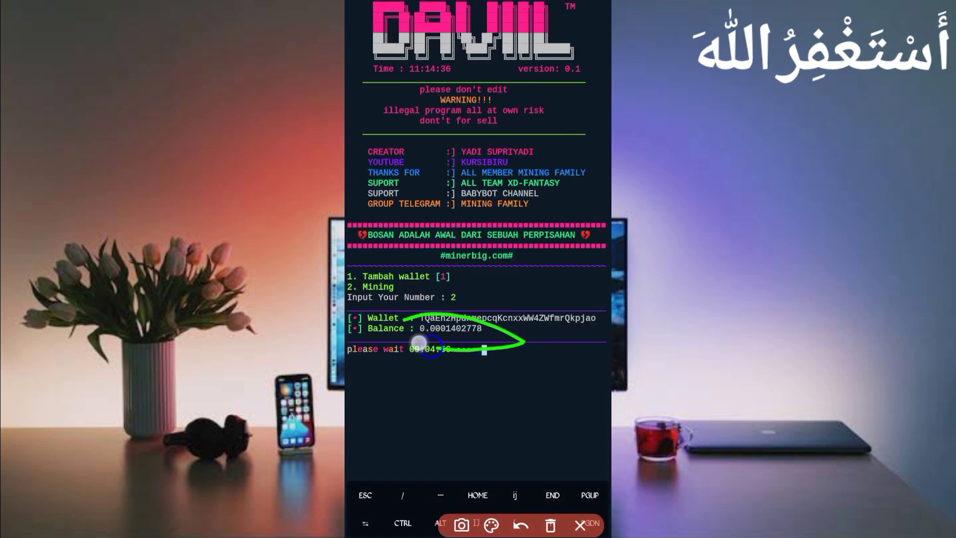
pyautogui.click(551, 525)
pyautogui.moveTo(400, 345)
pyautogui.mouseDown()
pyautogui.moveTo(388, 357)
pyautogui.moveTo(399, 328)
pyautogui.mouseUp()
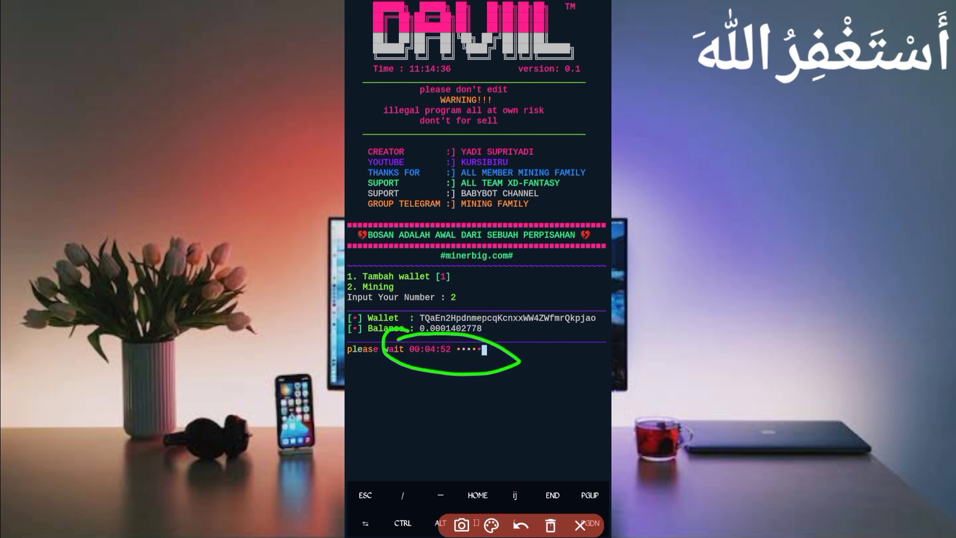
pyautogui.click(550, 524)
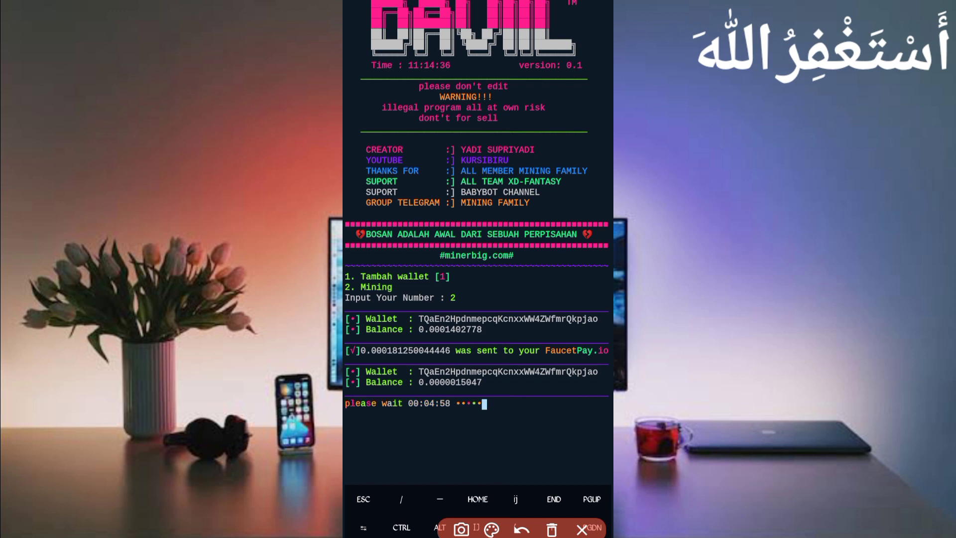
pyautogui.moveTo(366, 337)
pyautogui.mouseDown()
pyautogui.moveTo(551, 331)
pyautogui.moveTo(532, 373)
pyautogui.mouseUp()
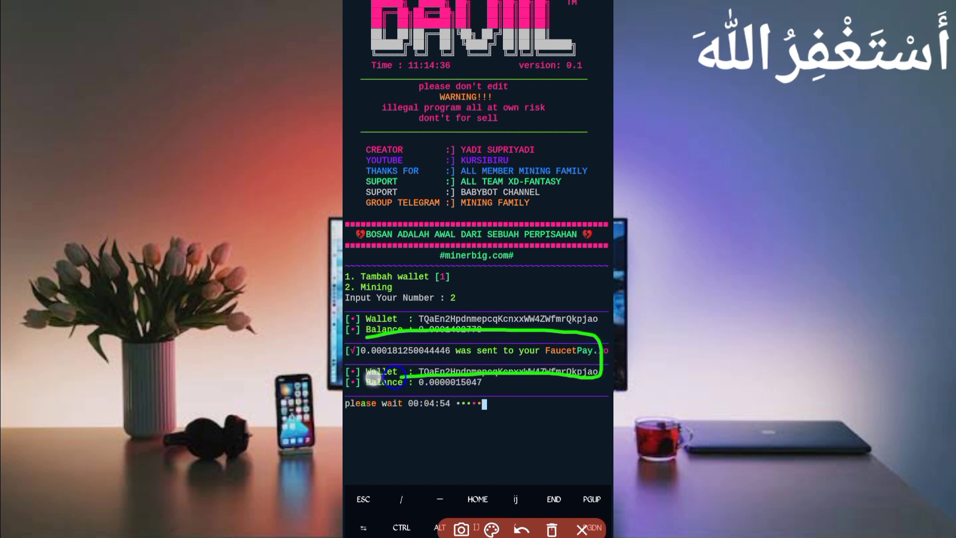
pyautogui.moveTo(532, 373); pyautogui.dragTo(414, 340)
pyautogui.click(551, 529)
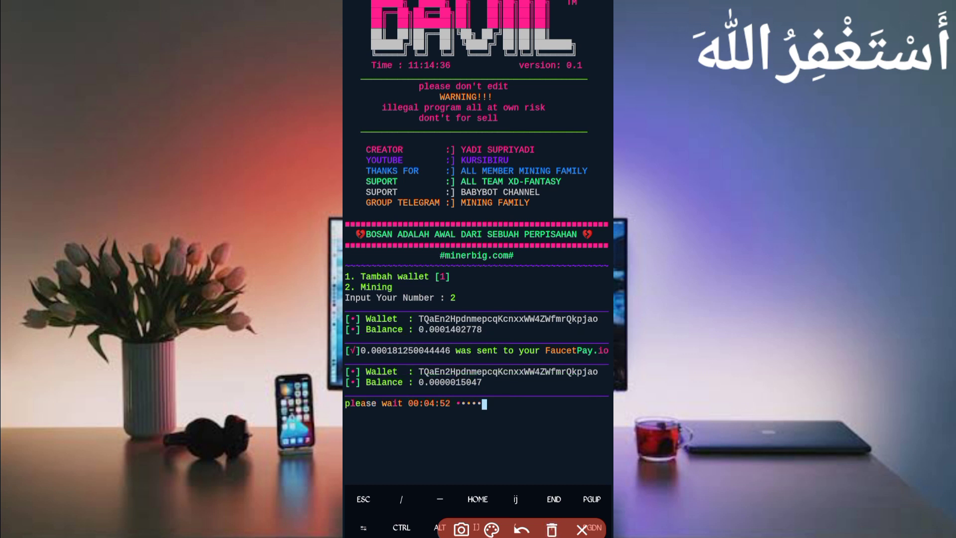
pyautogui.moveTo(532, 392); pyautogui.dragTo(438, 265)
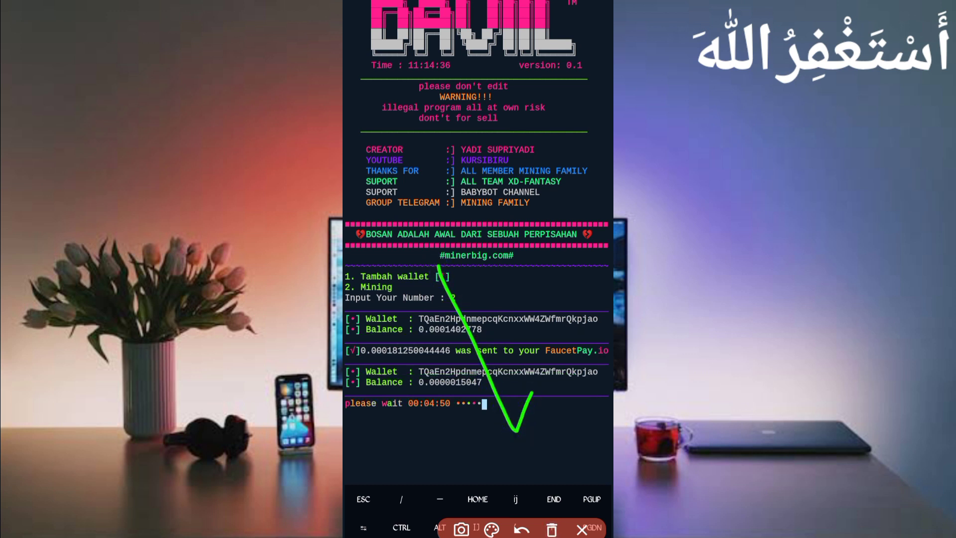